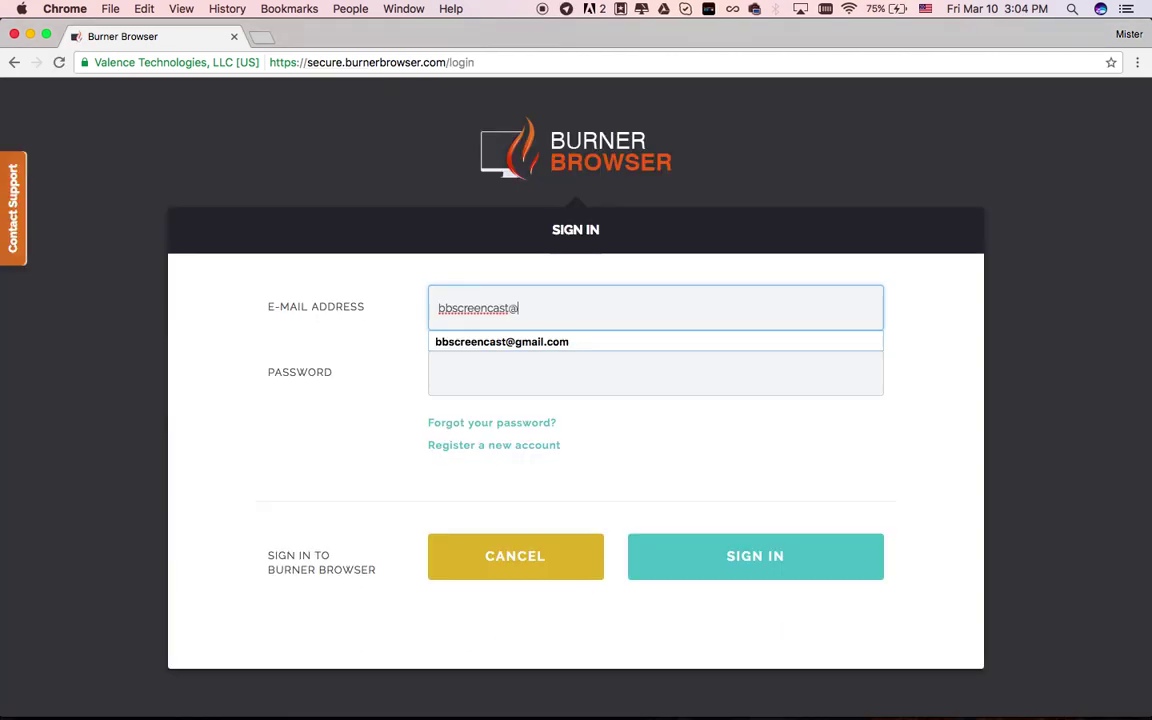
Sign in to the Burner Browser account with the account e-mail and password
key("Down")
key("Tab")
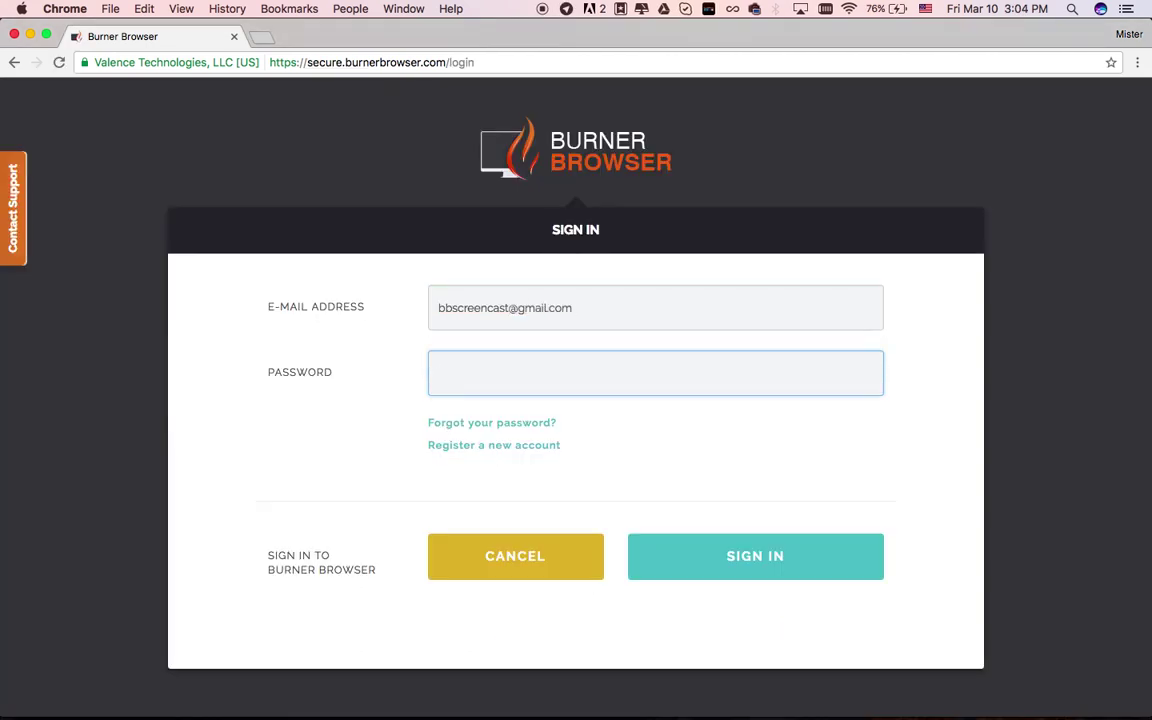
type("••••••••••••")
left_click(780, 555)
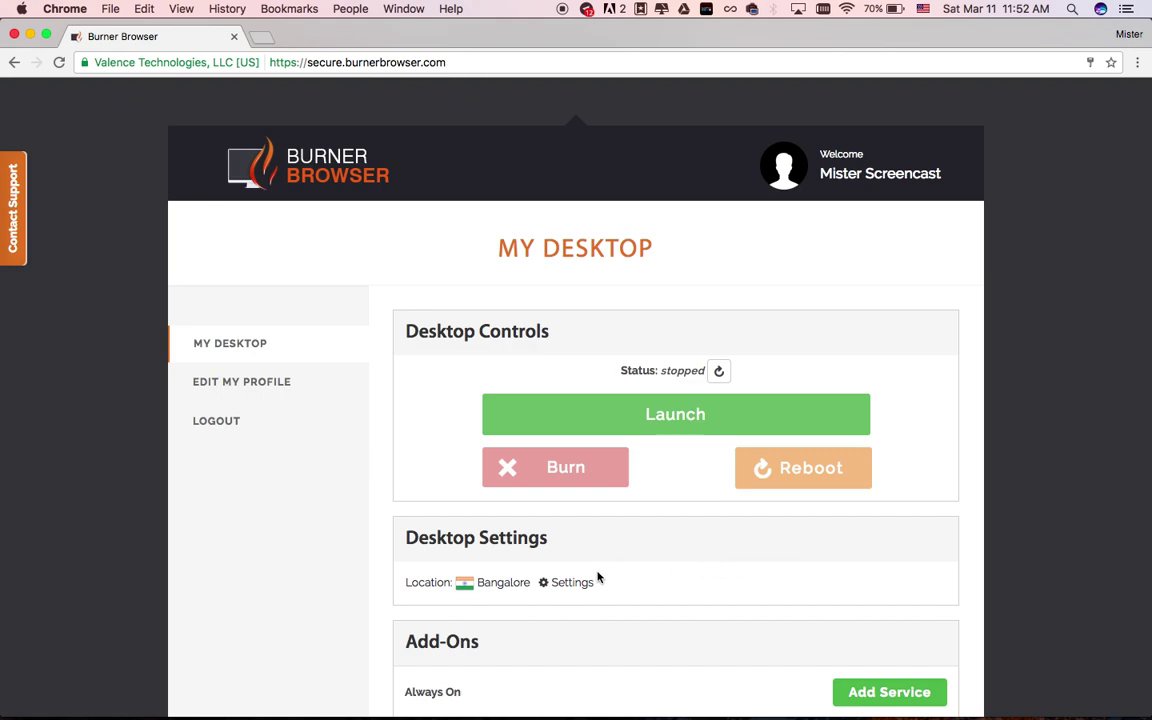
Save New York as the desktop location and launch the virtual desktop
left_click(577, 583)
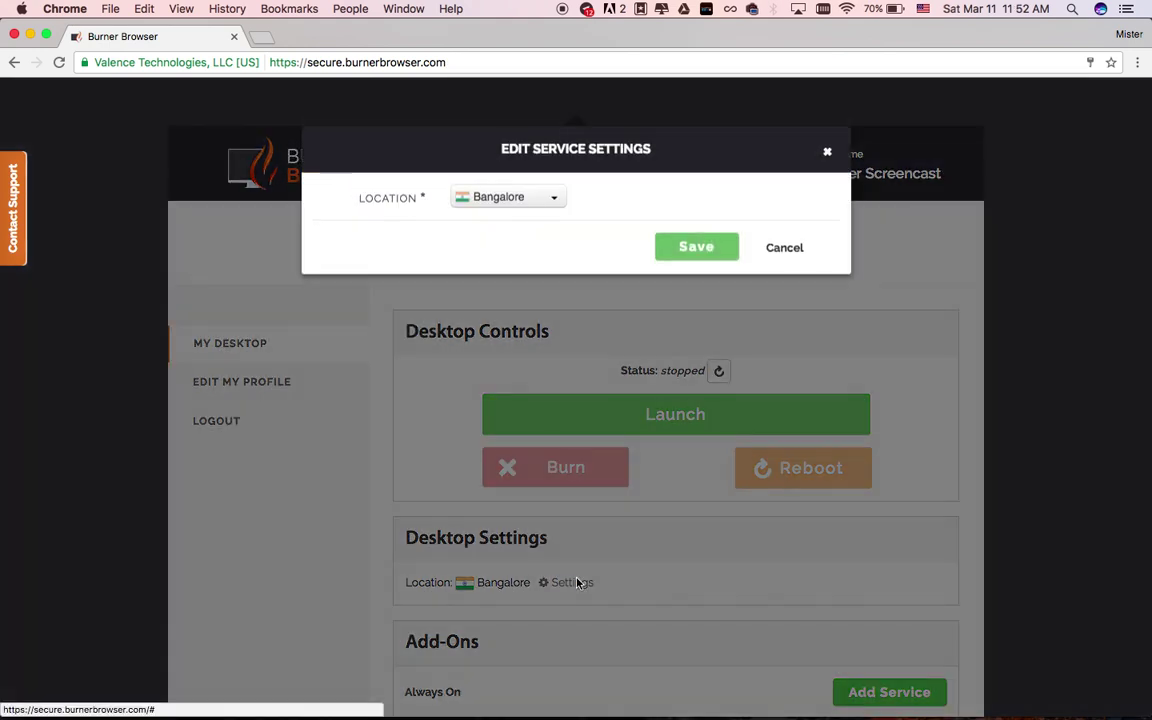
left_click(542, 216)
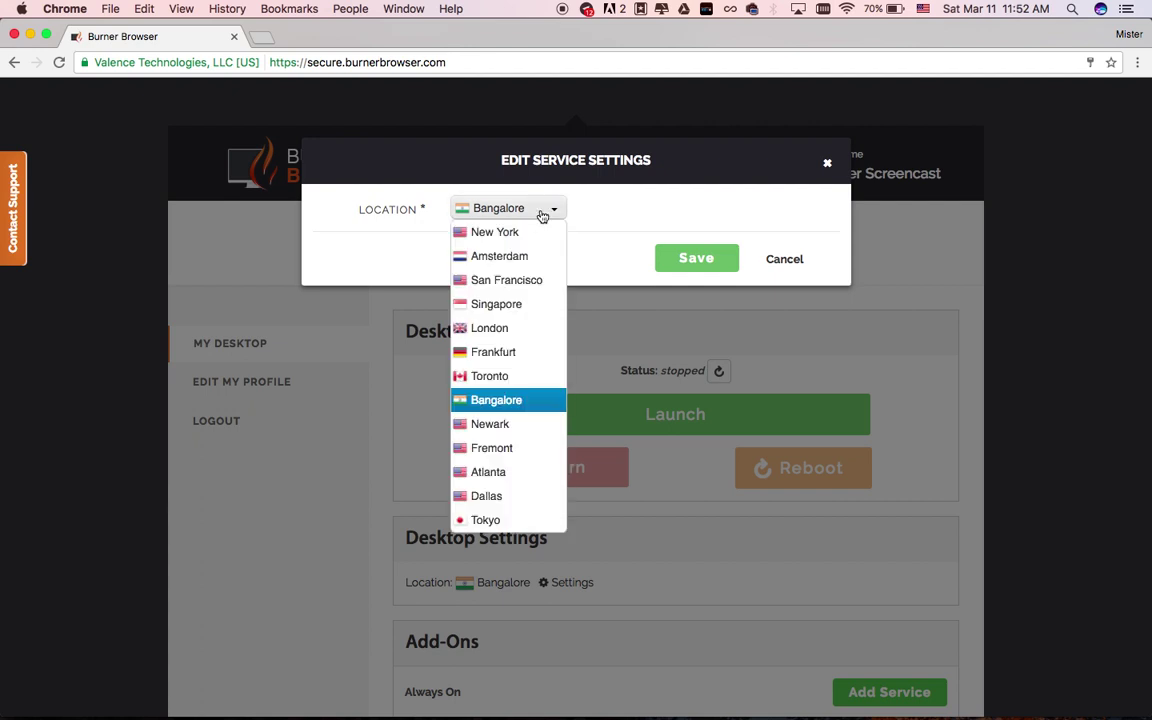
left_click(537, 234)
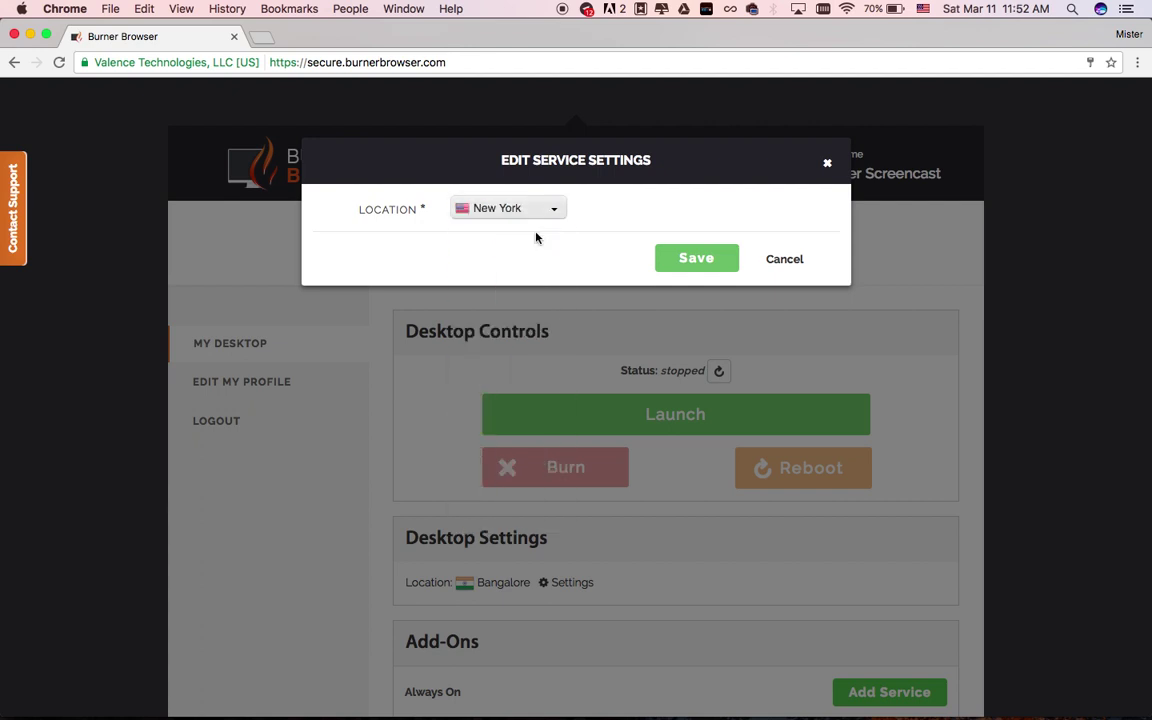
left_click(692, 262)
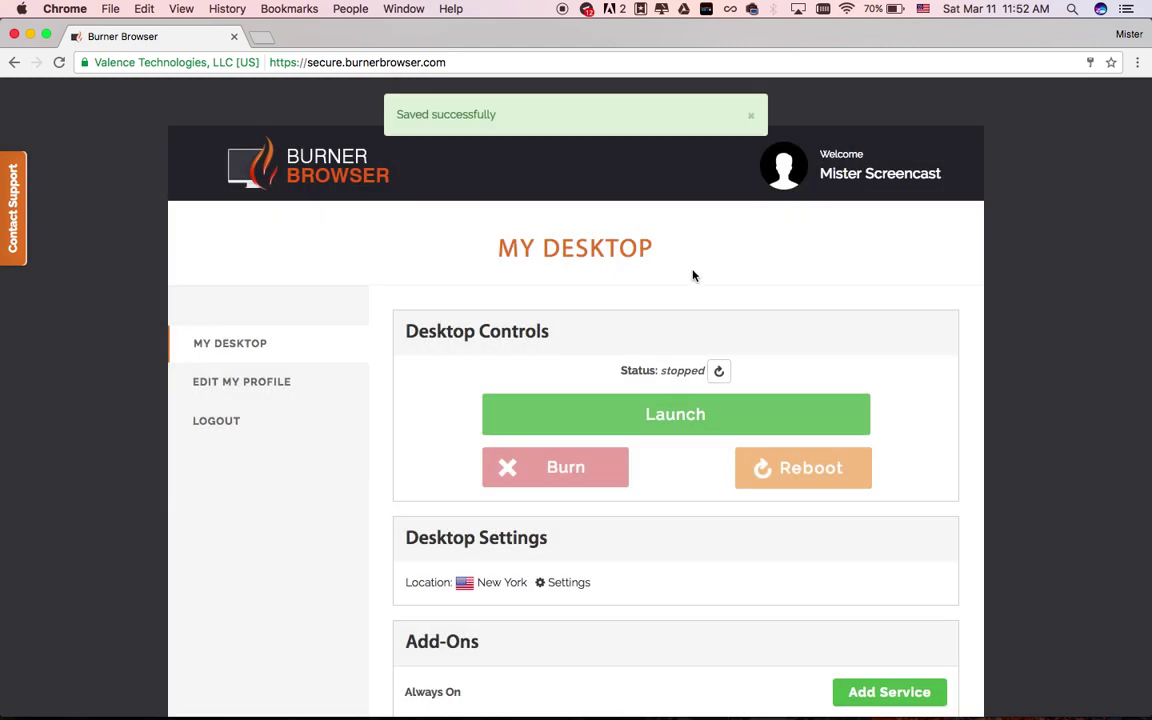
left_click(676, 412)
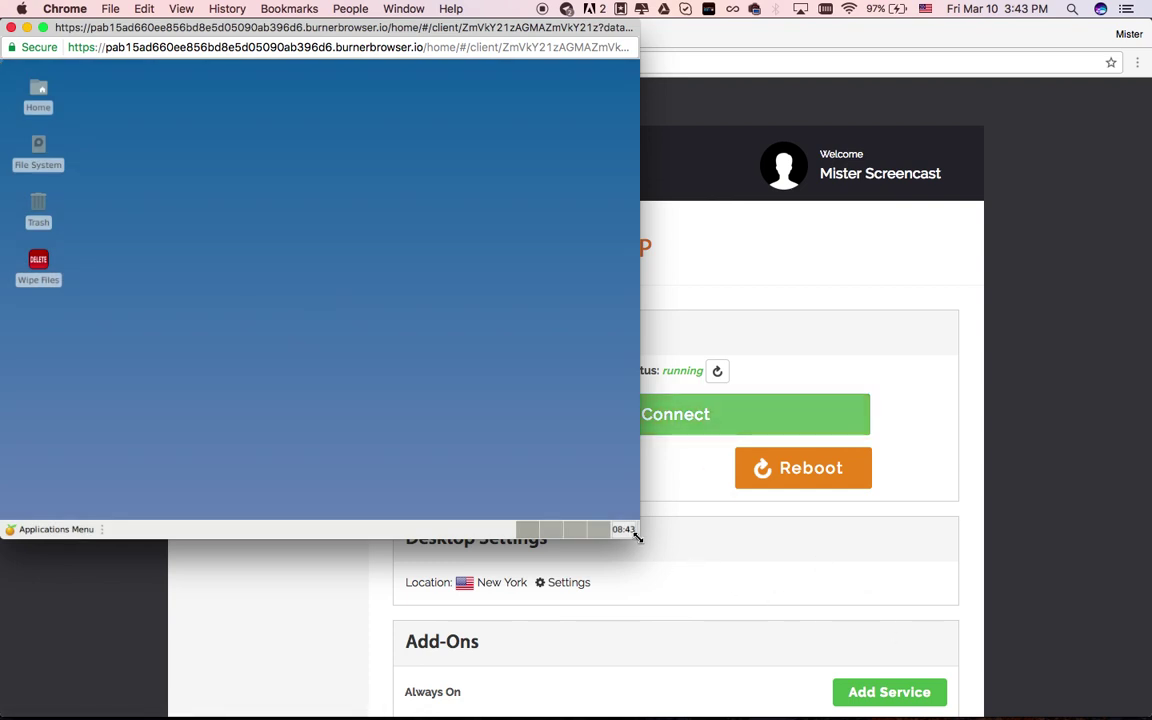
Enlarge the cloud desktop window and check the site's secure connection and permission info
left_click_drag(634, 534, 1083, 705)
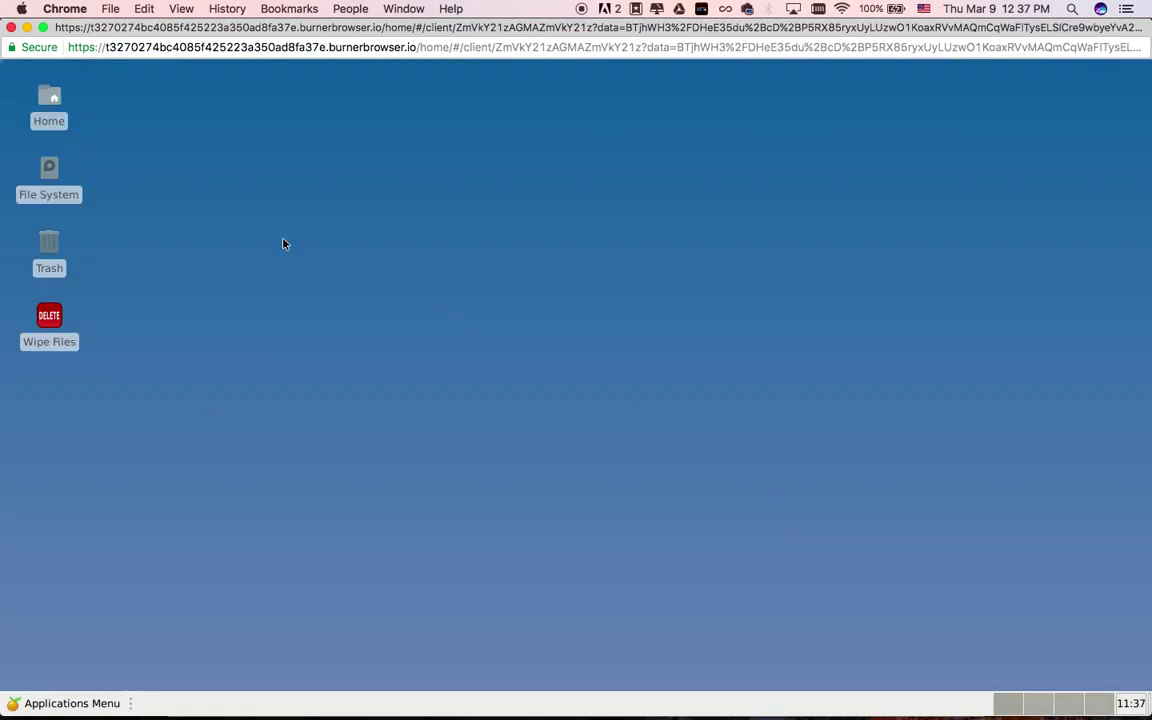
left_click(27, 48)
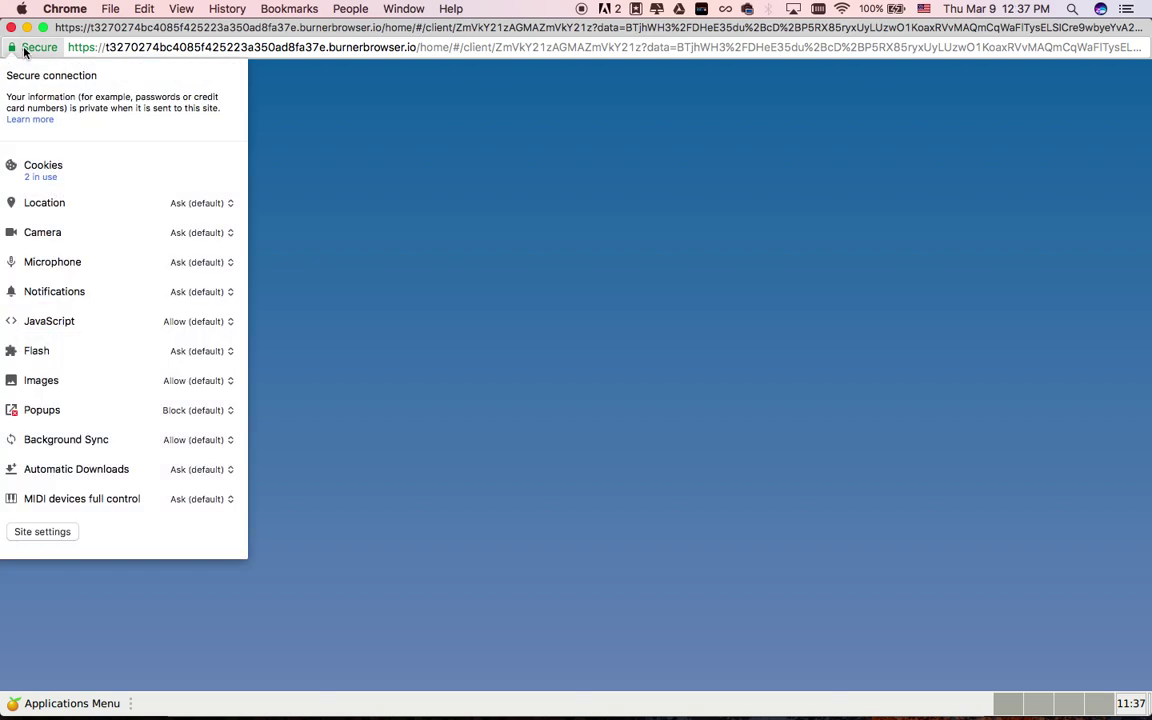
left_click(65, 703)
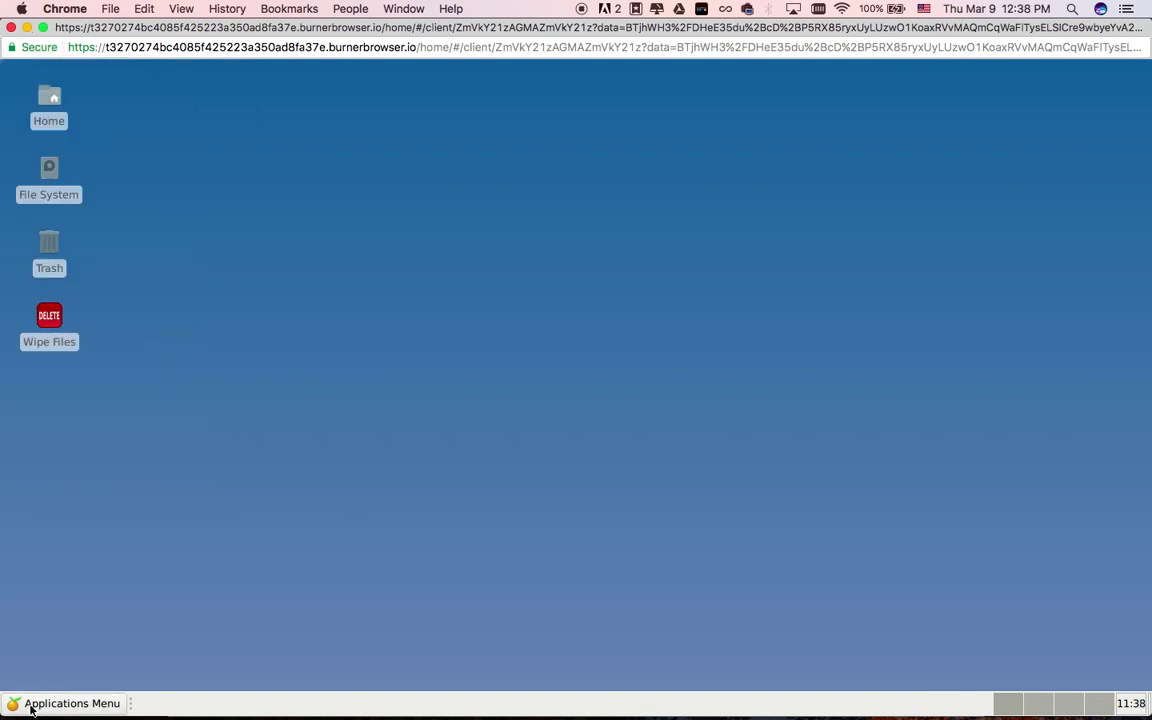
left_click(65, 703)
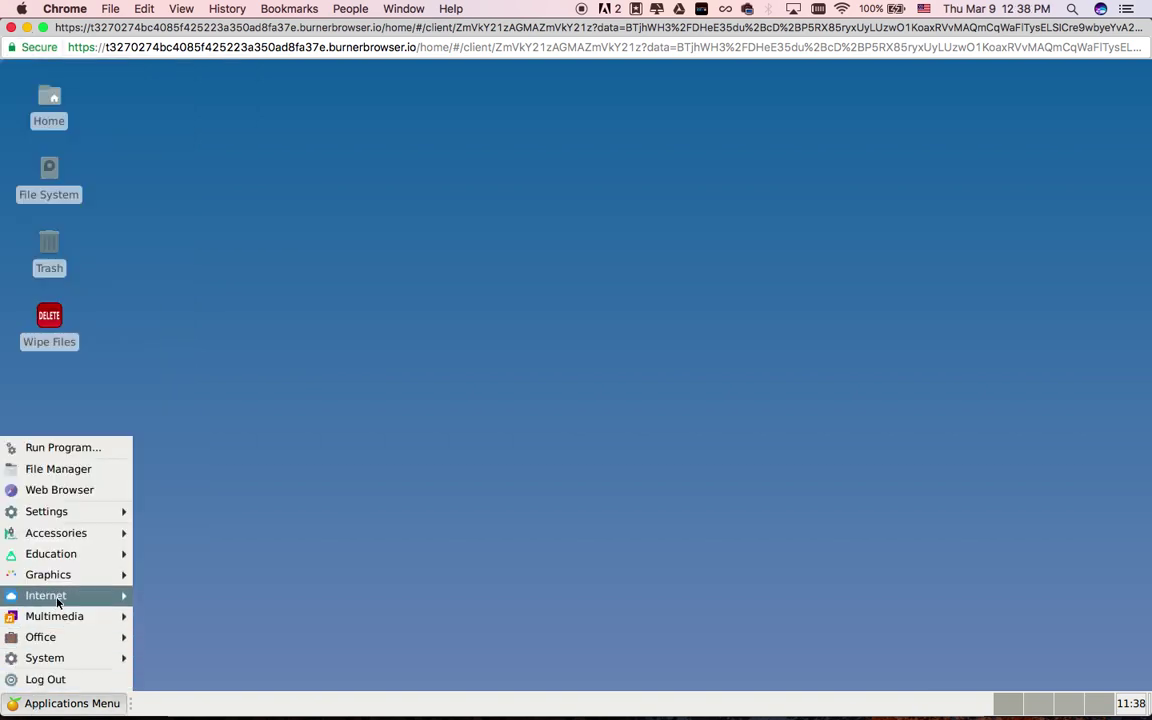
mouse_move(57, 600)
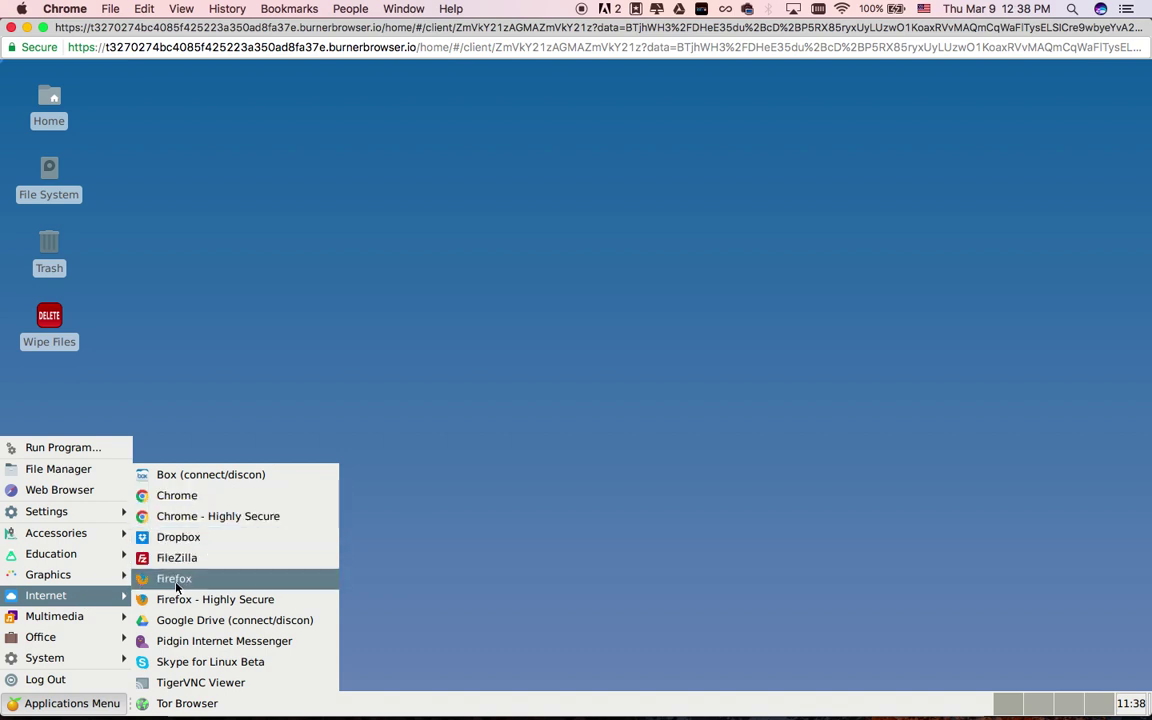
left_click(176, 495)
type("www.")
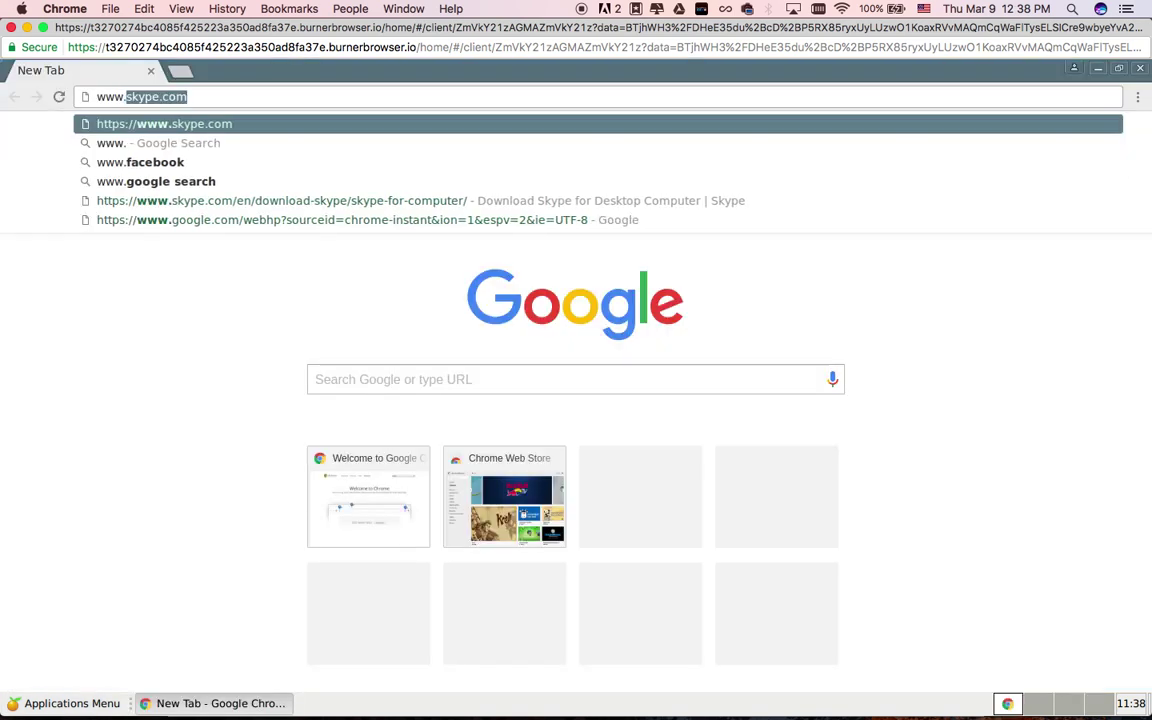
type("burnerbrowser.com")
key("Return")
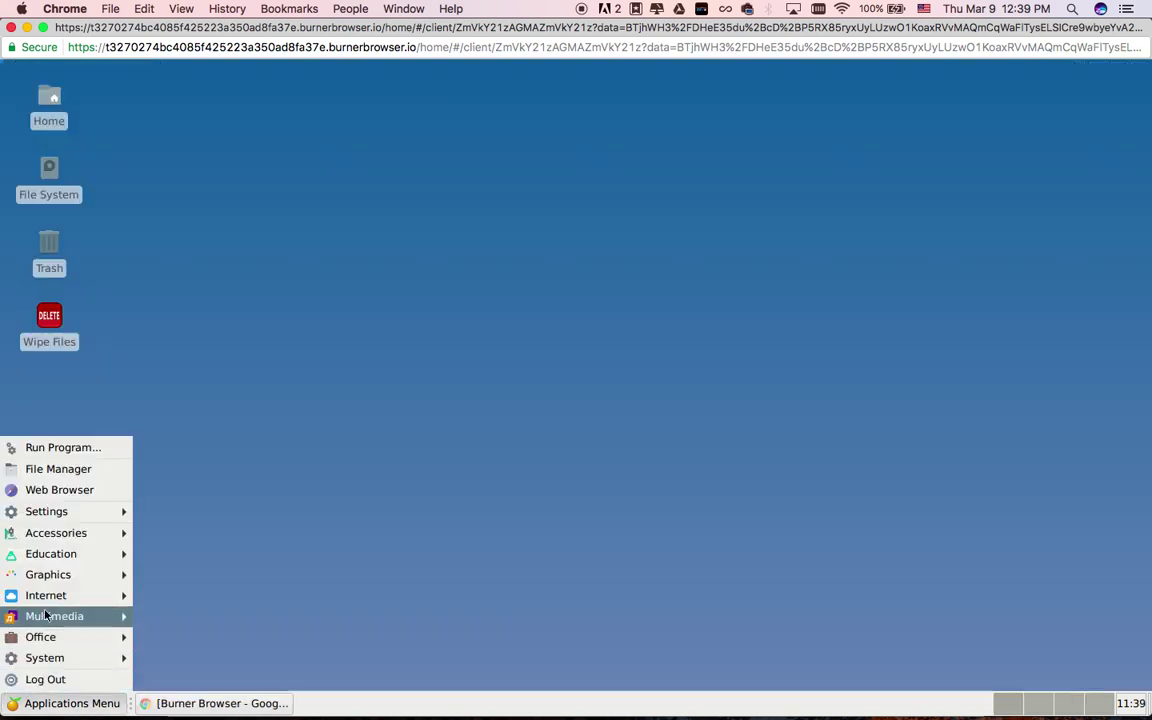
Launch Skype for Linux Beta and sign in with the account e-mail and password
mouse_move(48, 596)
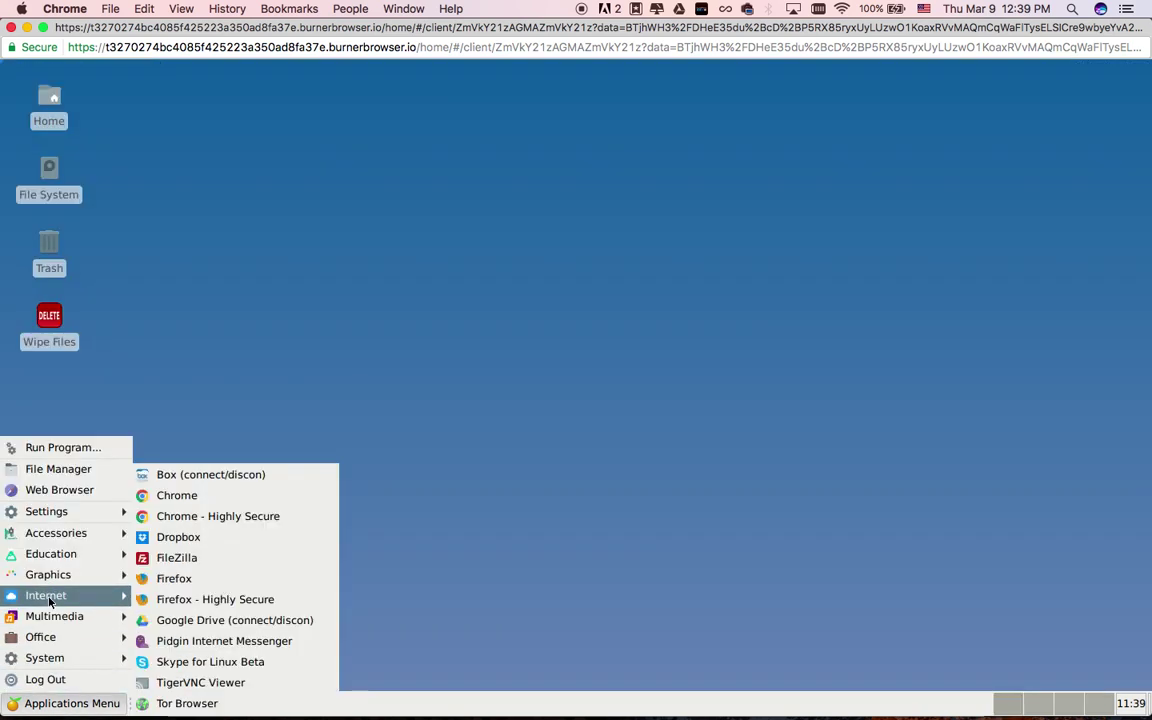
left_click(187, 662)
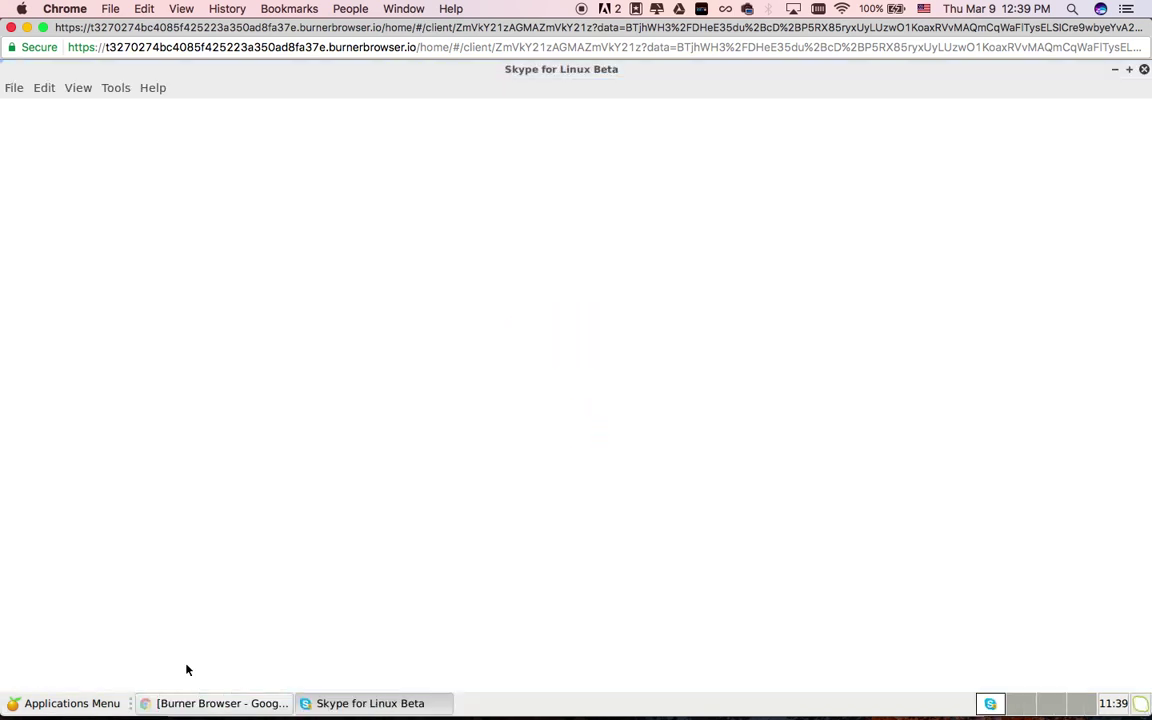
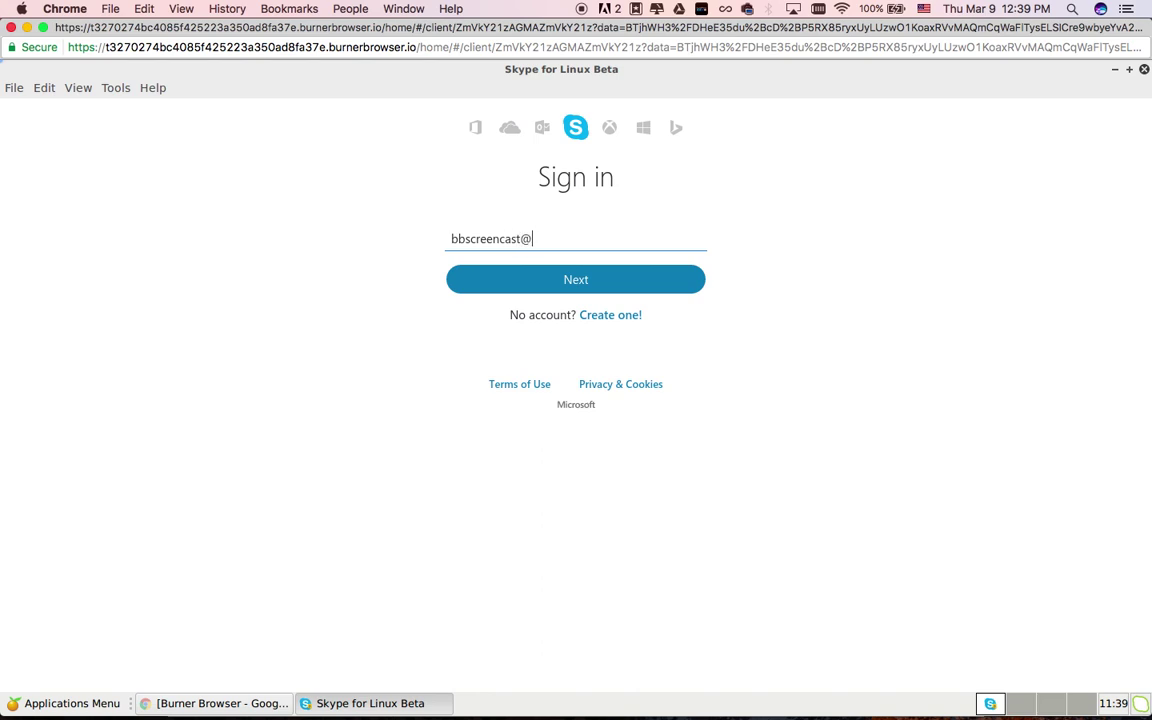
key("Return")
type("•••••••••")
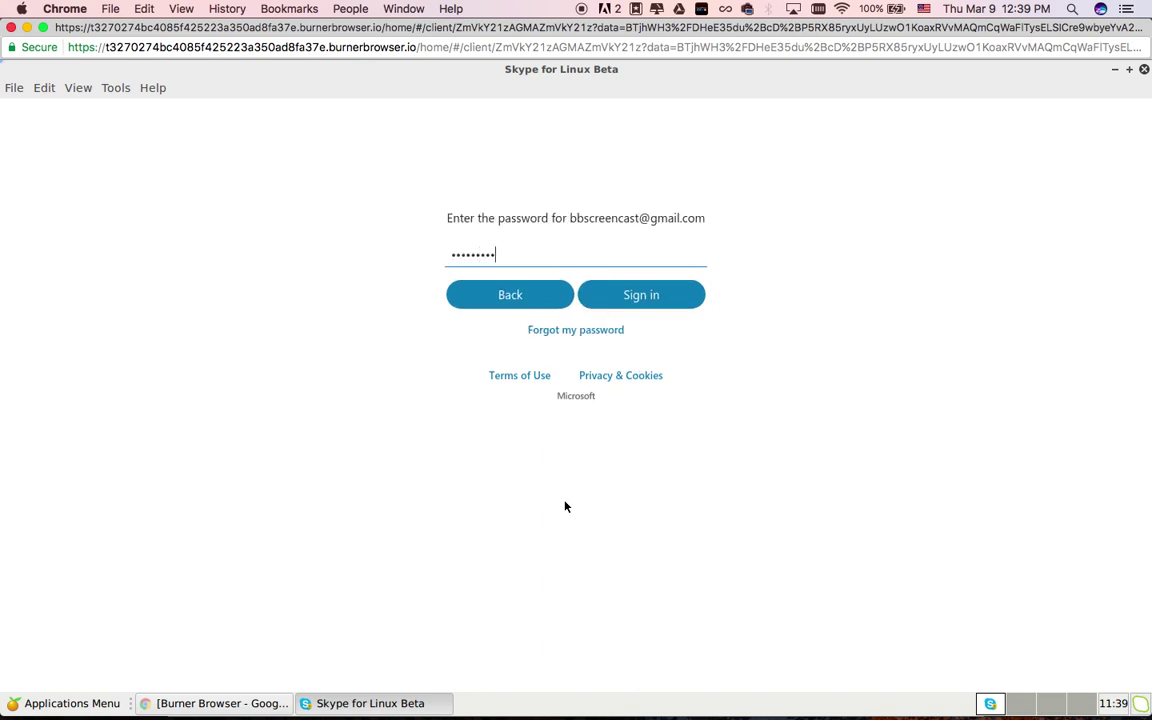
key("Return")
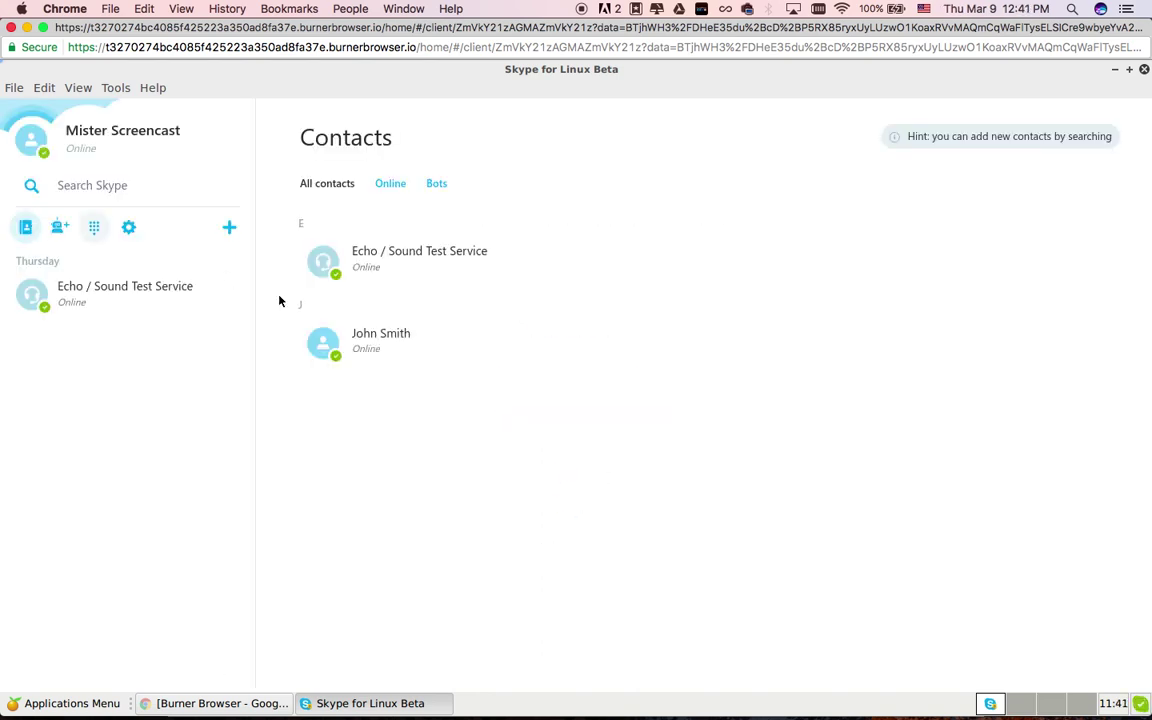
Send 'Hi!' to the contact, then minimise Skype
left_click(385, 335)
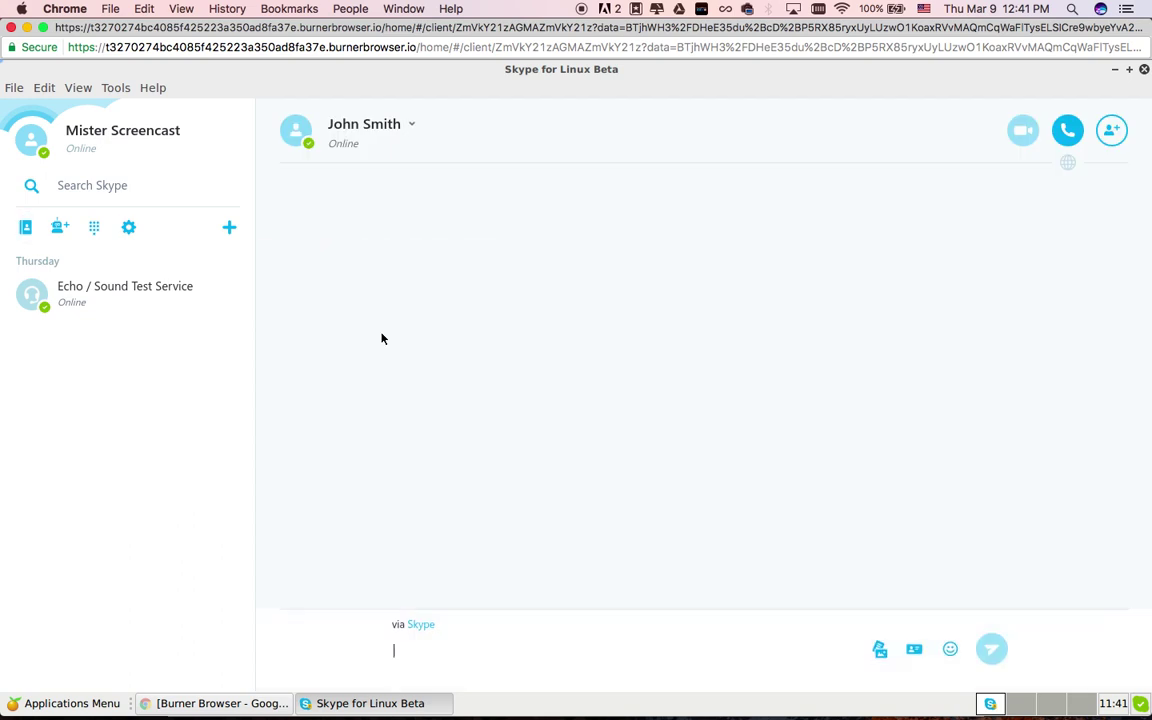
type("Hi!")
key("Return")
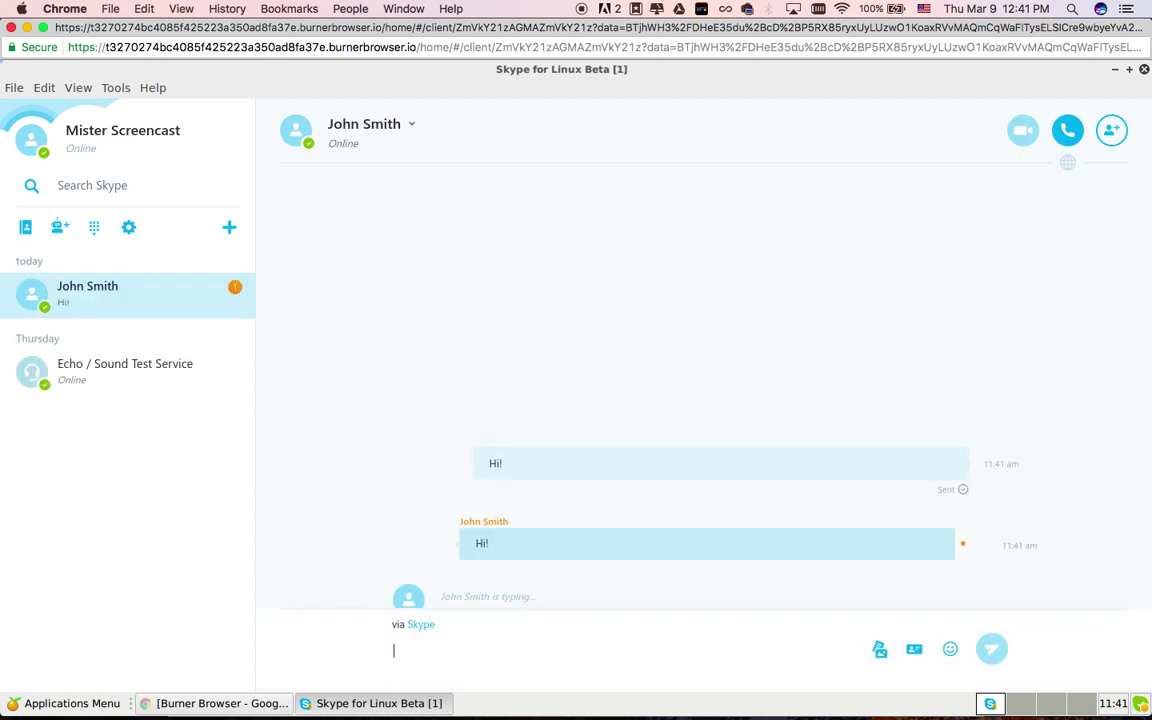
left_click(1114, 70)
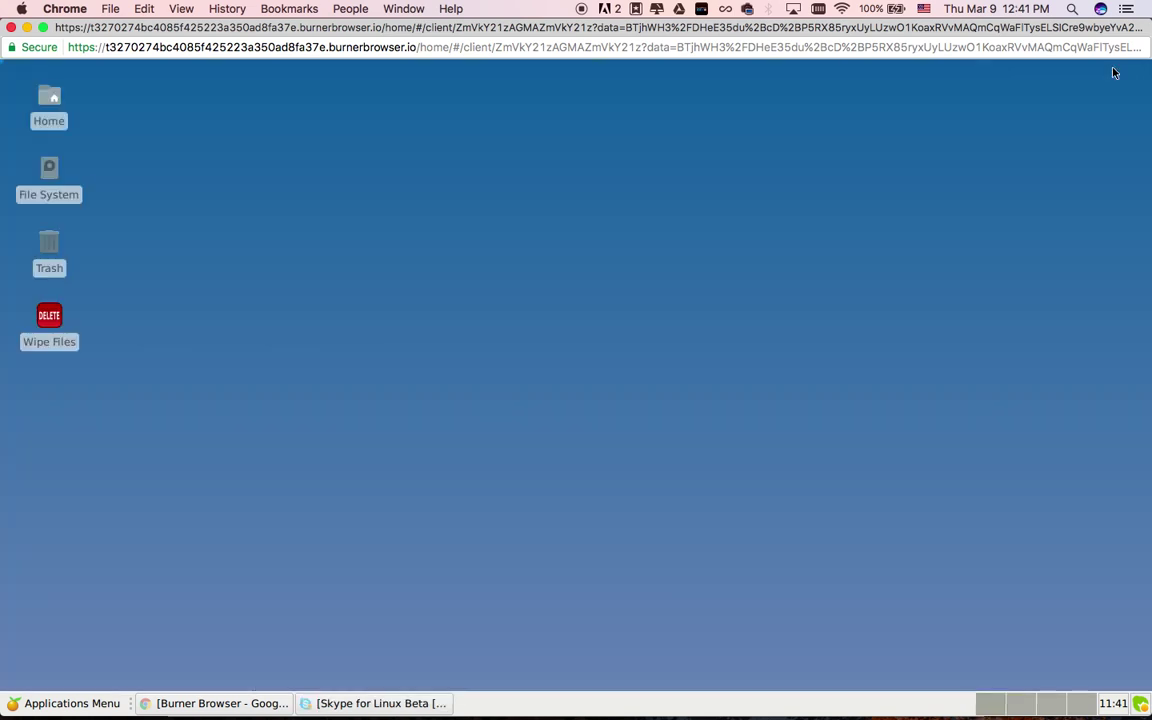
Connect the Google Drive add-on on the virtual desktop
left_click(56, 702)
mouse_move(50, 596)
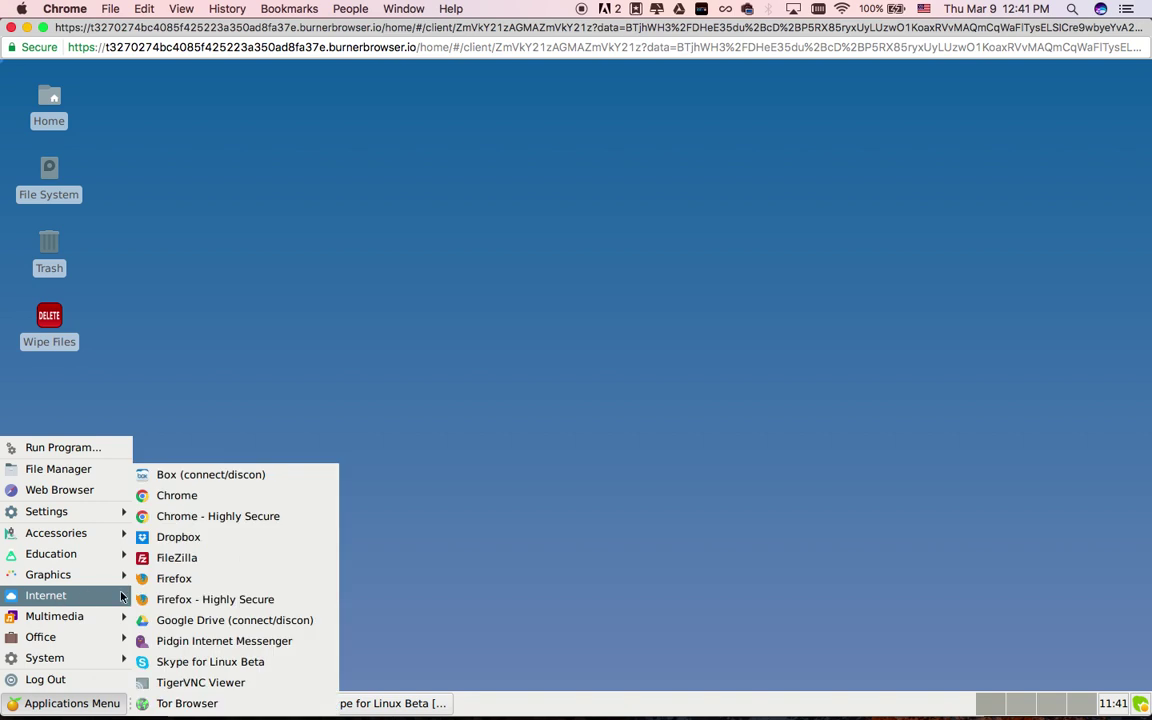
left_click(182, 621)
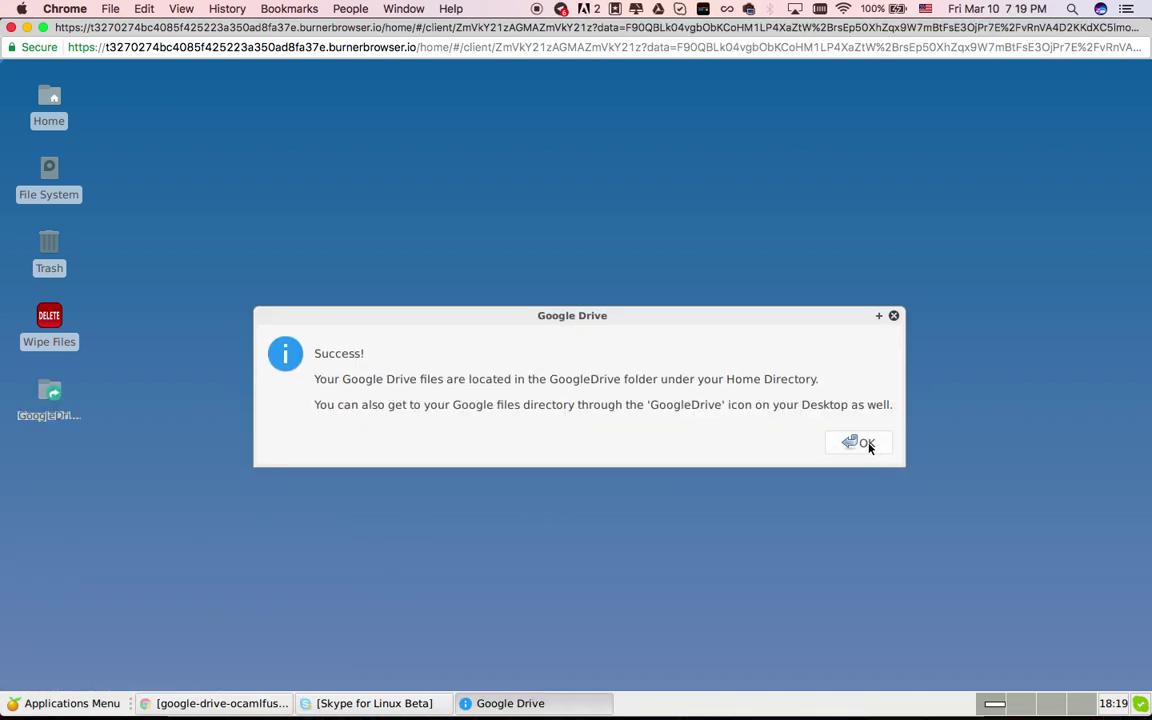
left_click(866, 446)
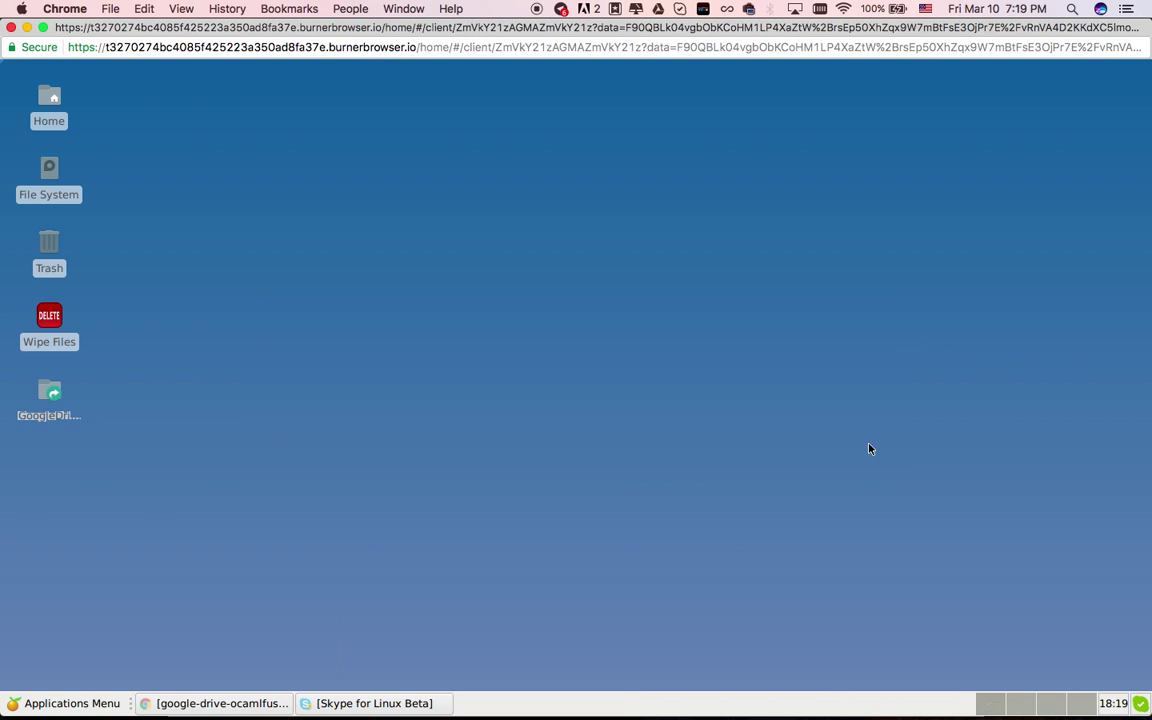
Browse the file system to the GoogleDrive folder and open Annual budget.ods
double_click(49, 192)
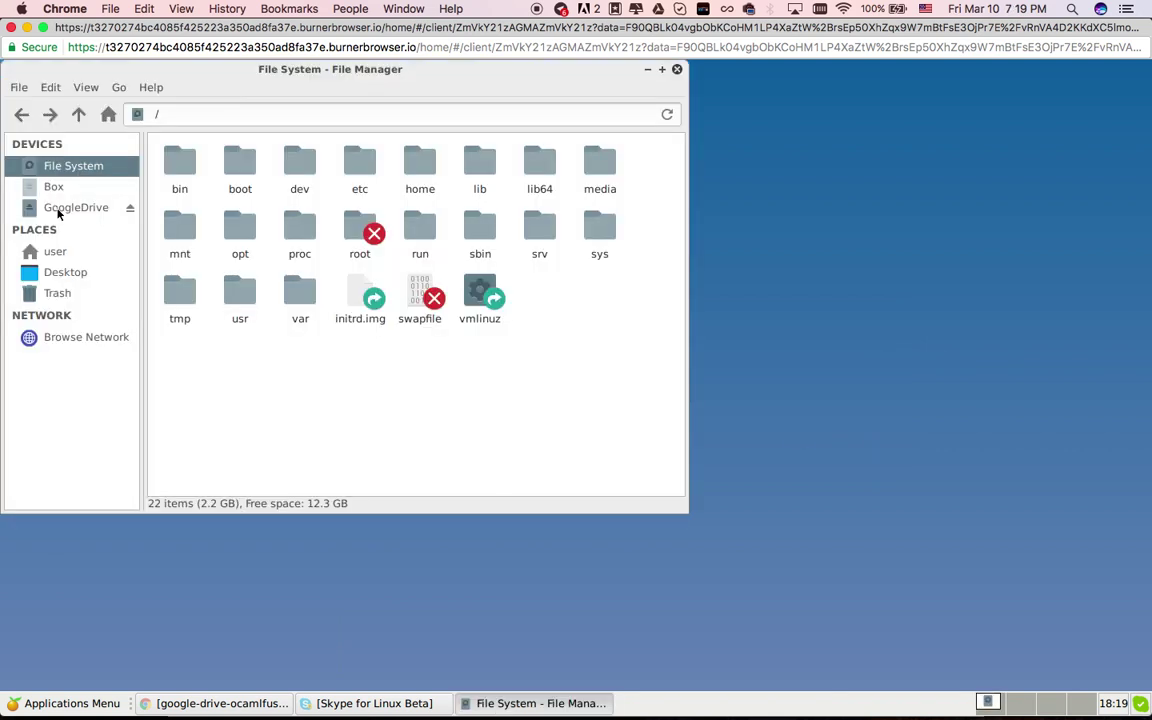
left_click(57, 208)
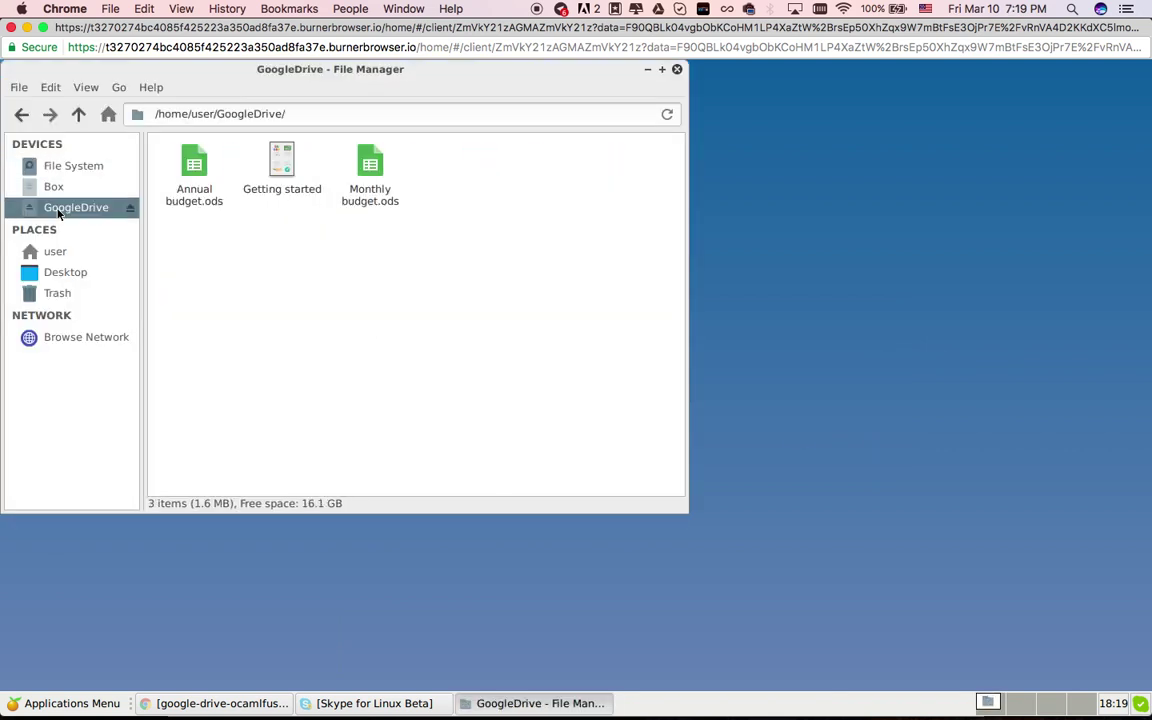
left_click(201, 187)
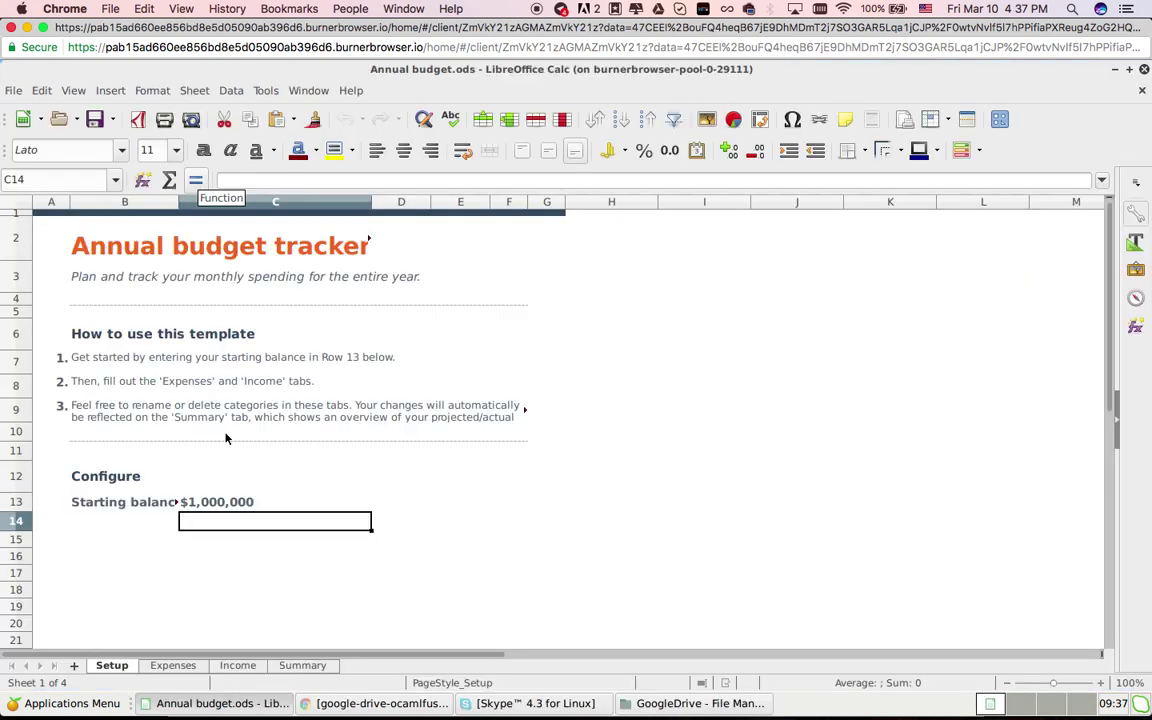
Replace the starting balance in cell C13 with 999000000 and save the spreadsheet
left_click(211, 504)
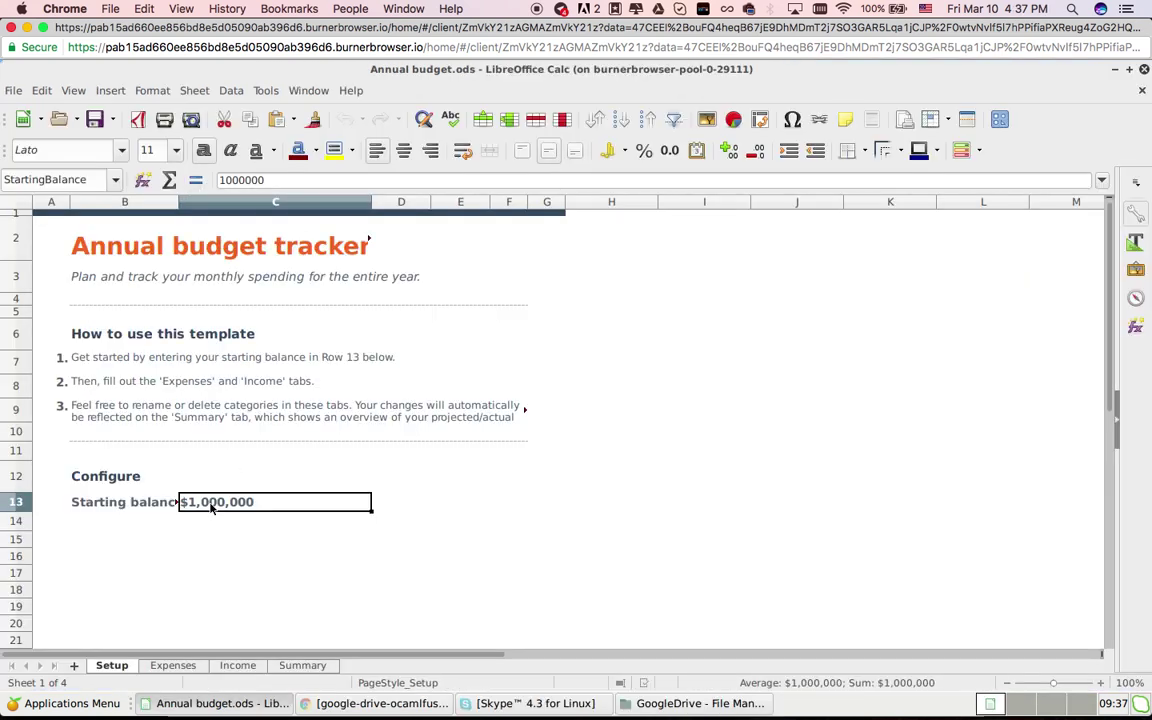
key("BackSpace")
type("999000000")
key("Return")
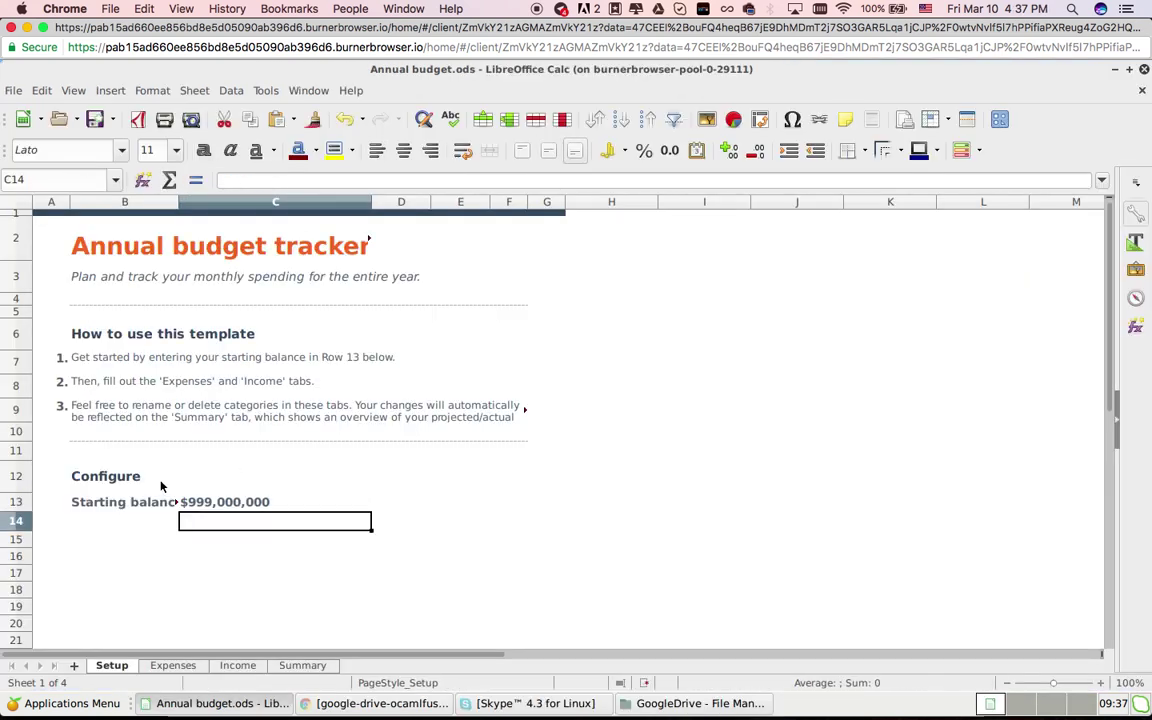
left_click(95, 119)
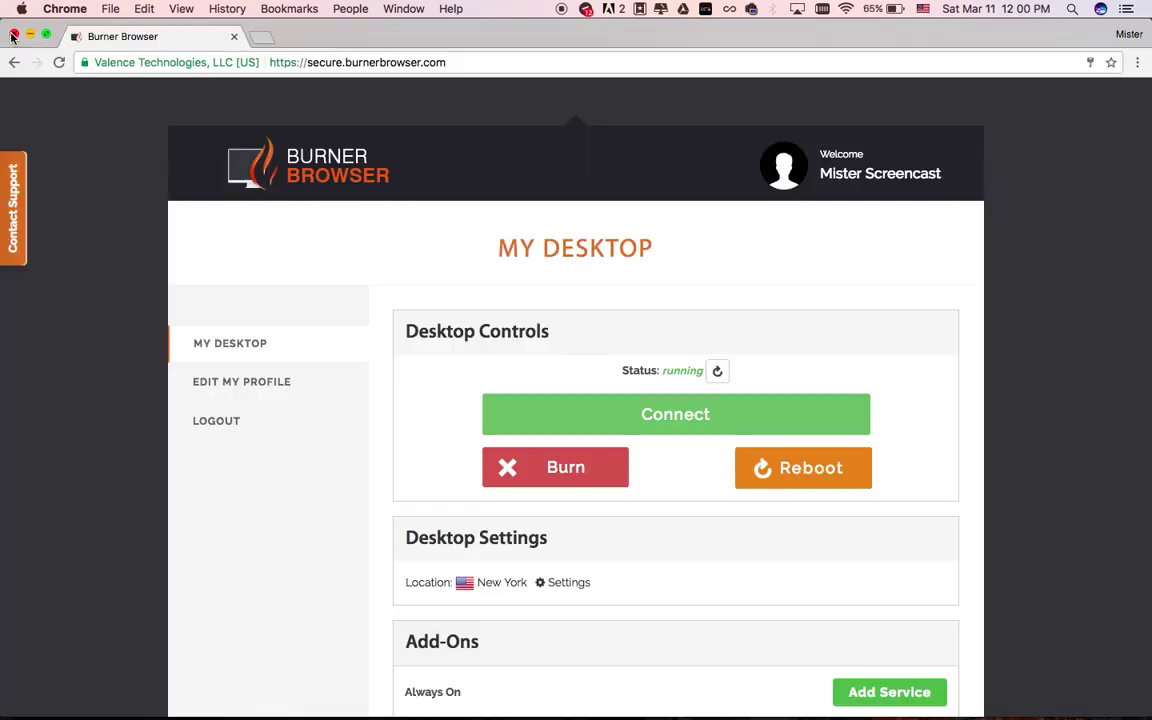
Reconnect to the running cloud desktop from the Burner Browser dashboard
left_click_drag(663, 371, 663, 371)
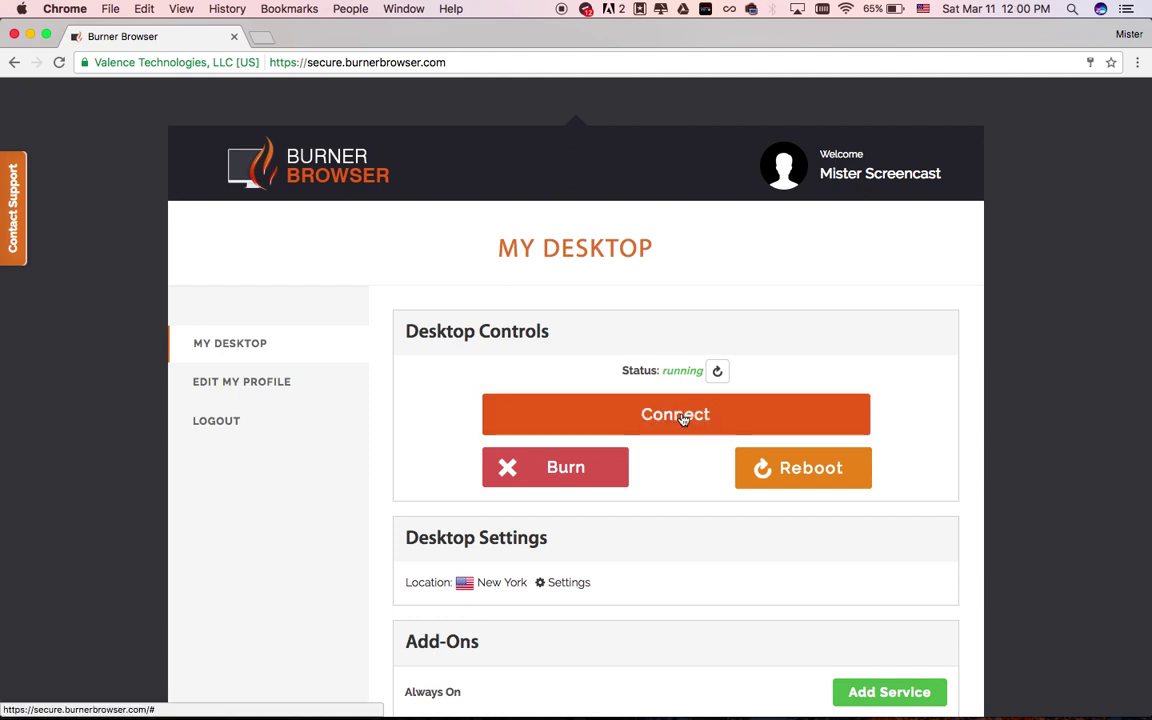
left_click(683, 419)
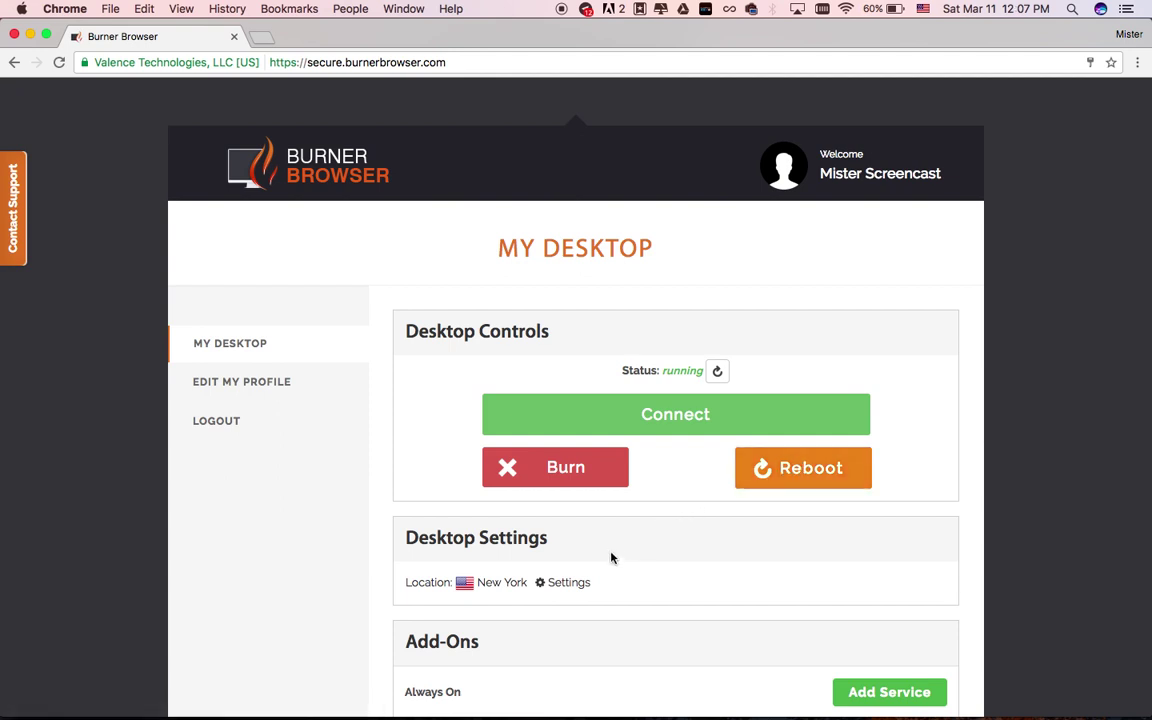
Change the desktop location from New York to Singapore and save it
left_click(569, 584)
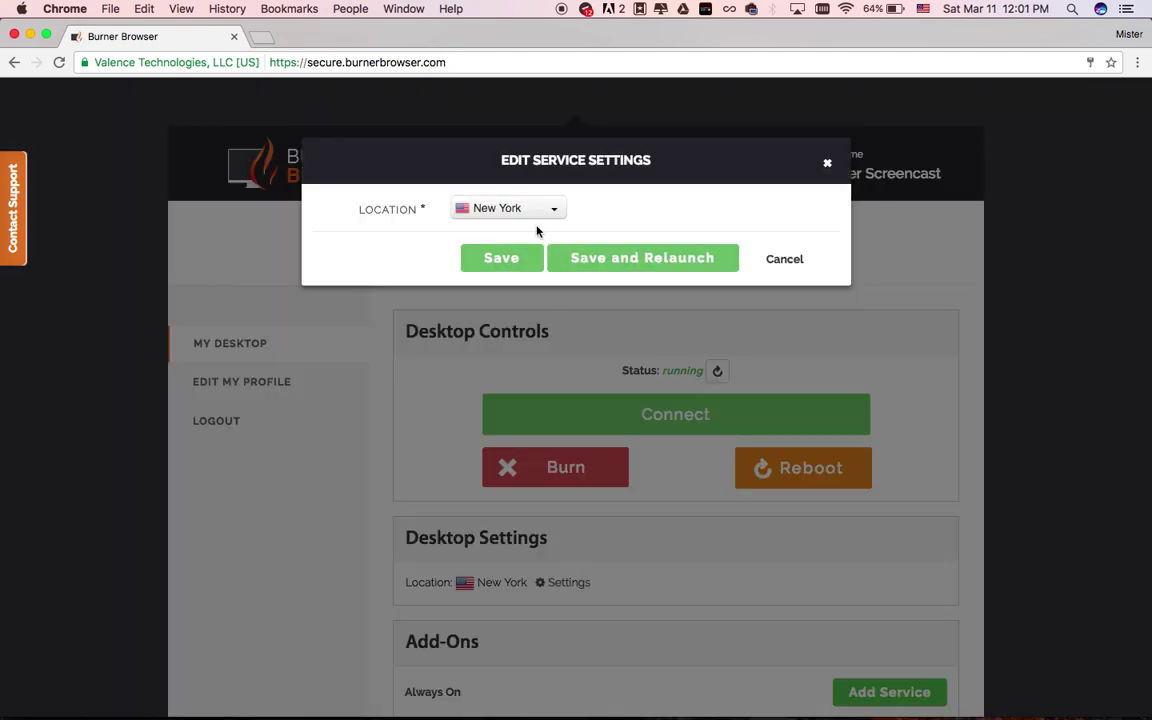
left_click(540, 210)
left_click(506, 318)
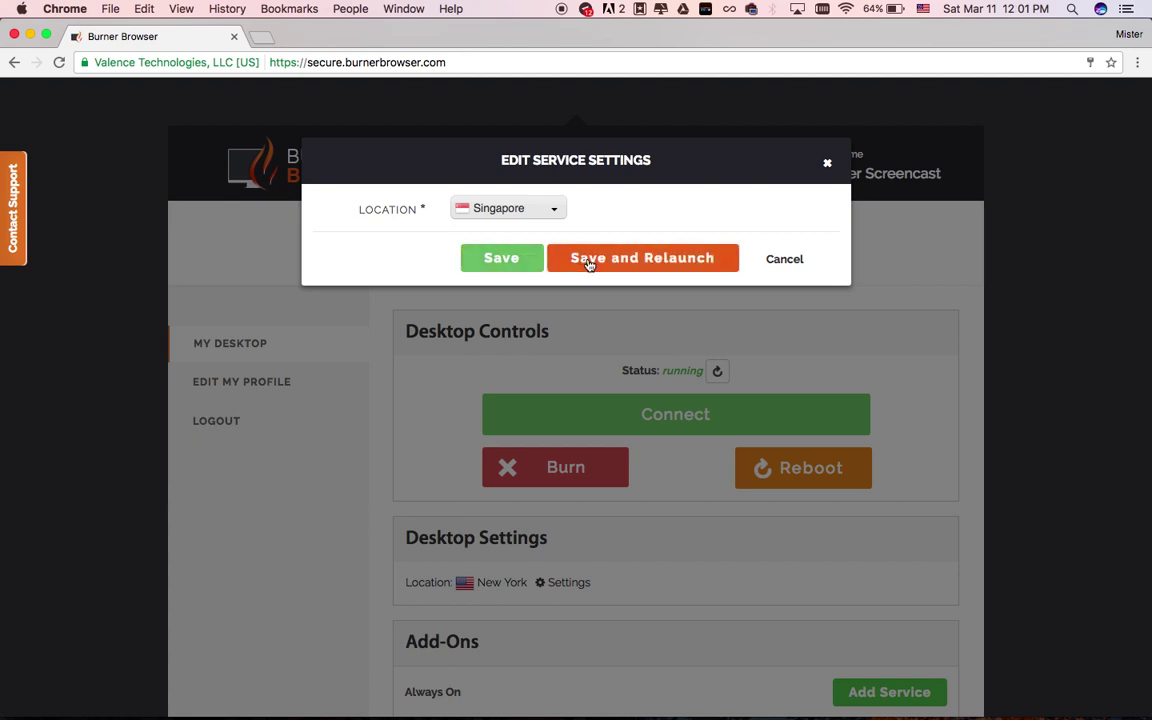
left_click(502, 259)
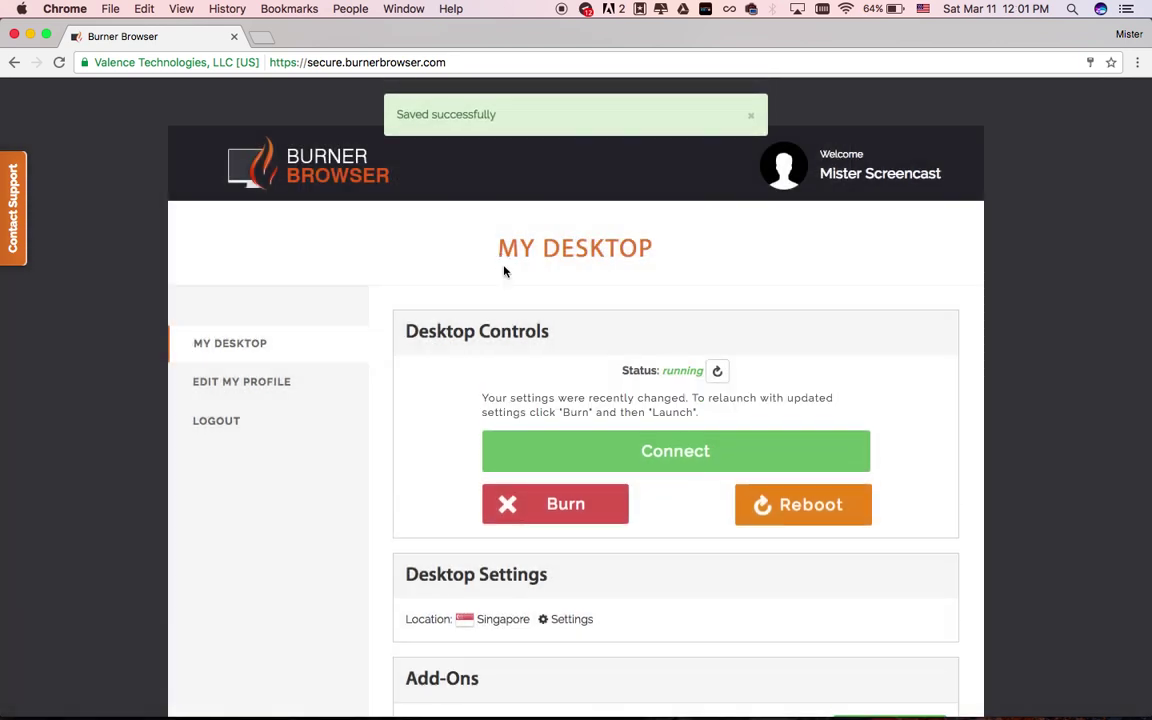
Burn the cloud desktop, then open the Add Service details for the Always On add-on
scroll(576, 462, "down", 1)
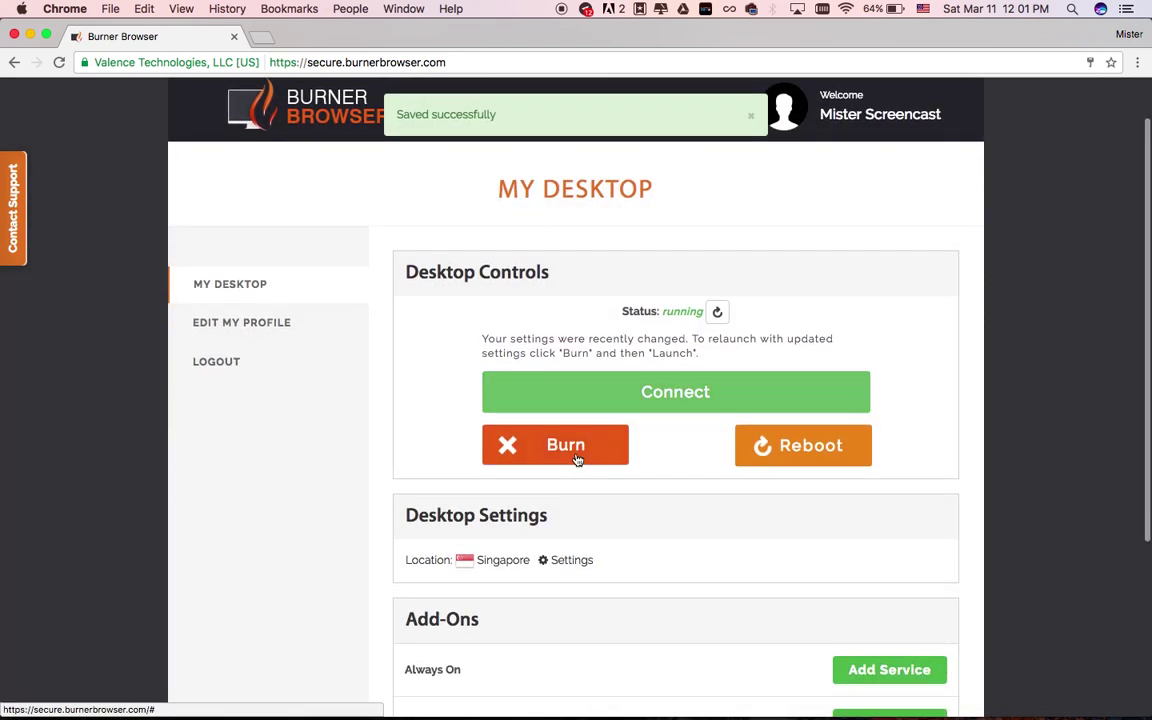
left_click(577, 459)
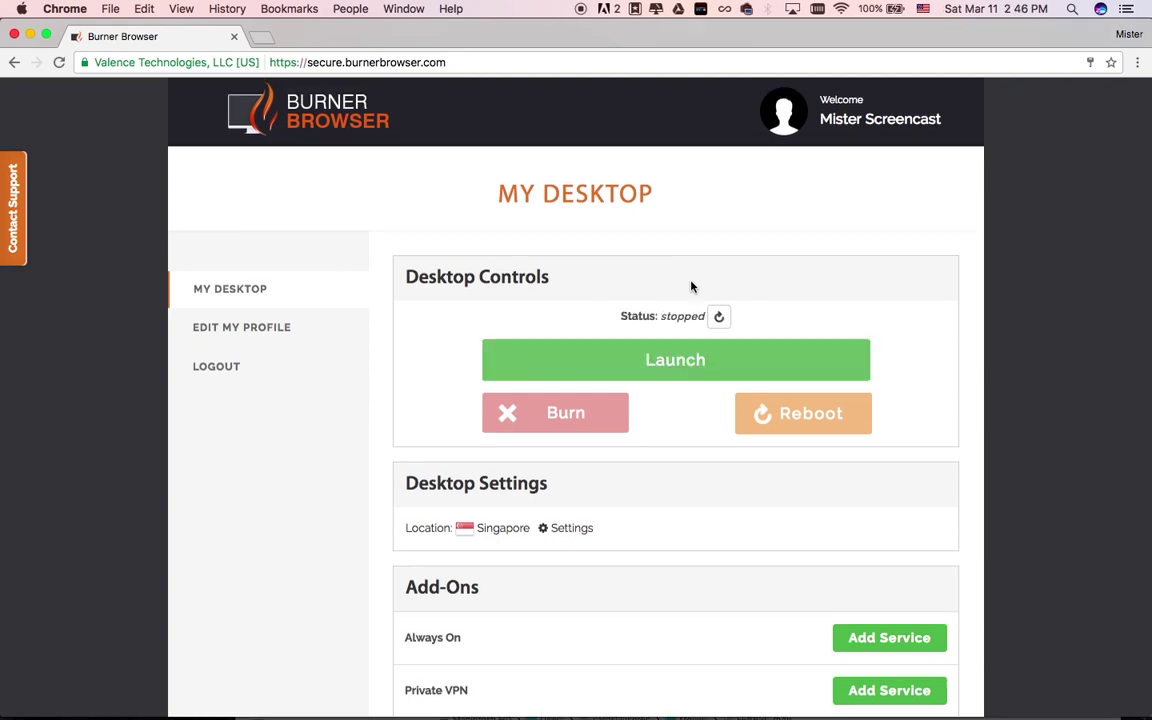
scroll(690, 287, "down", 2)
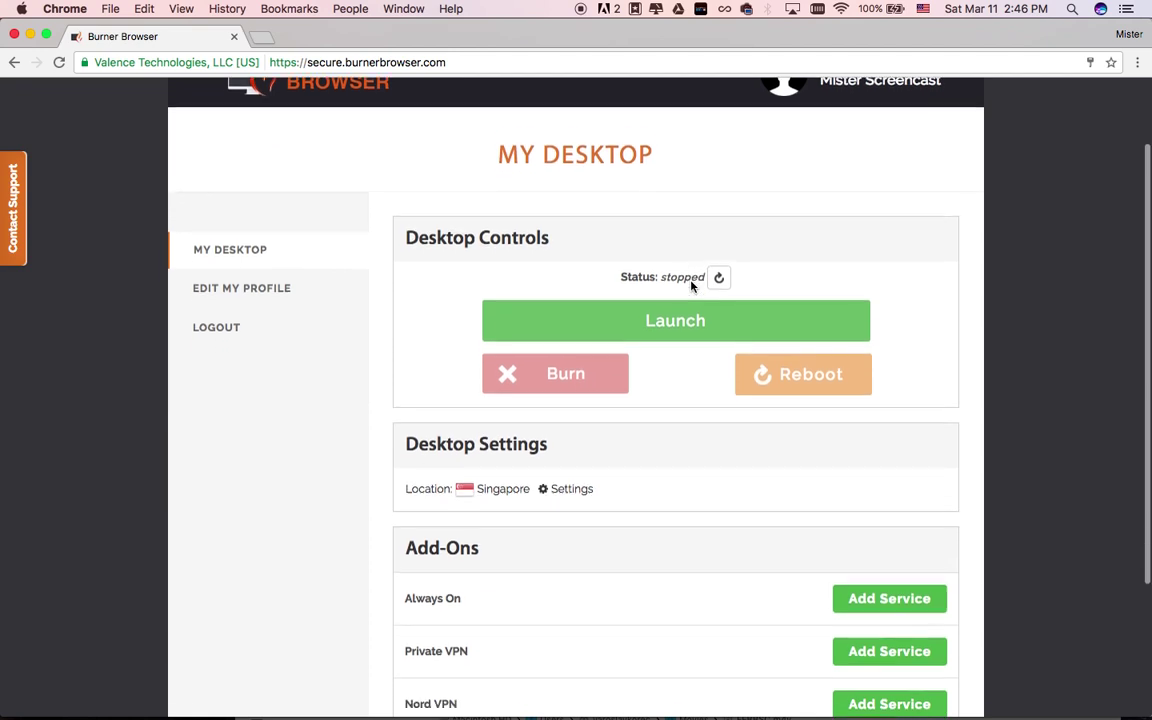
scroll(690, 287, "down", 2)
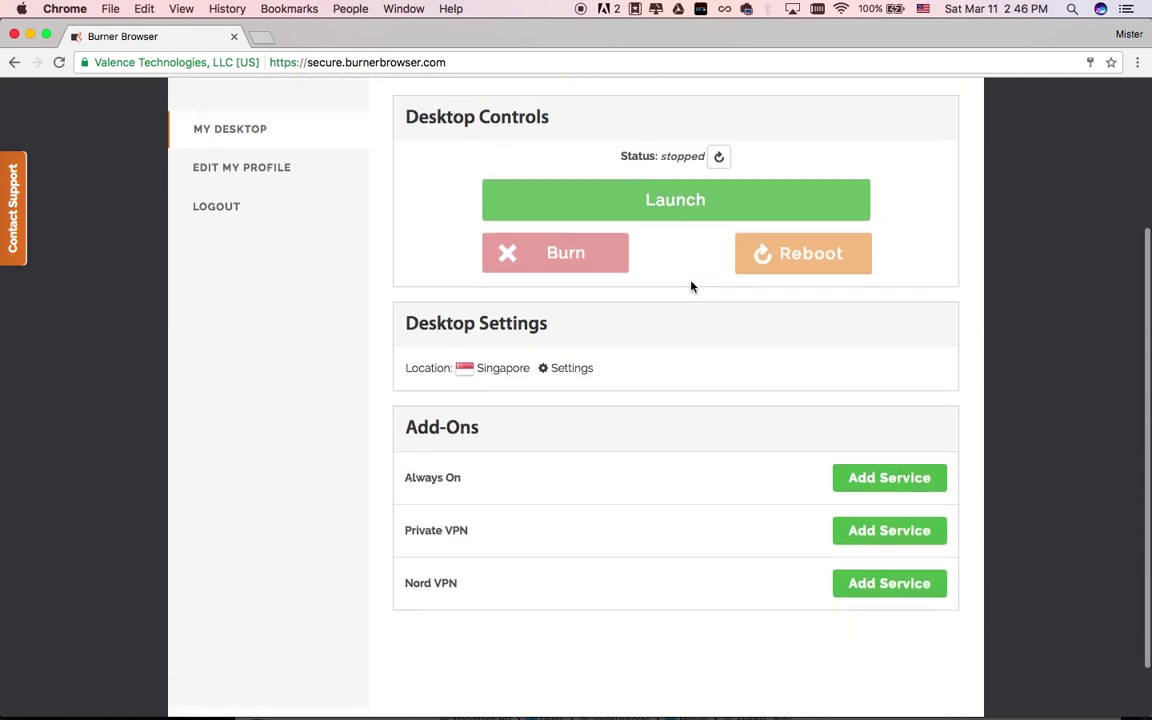
scroll(690, 287, "down", 1)
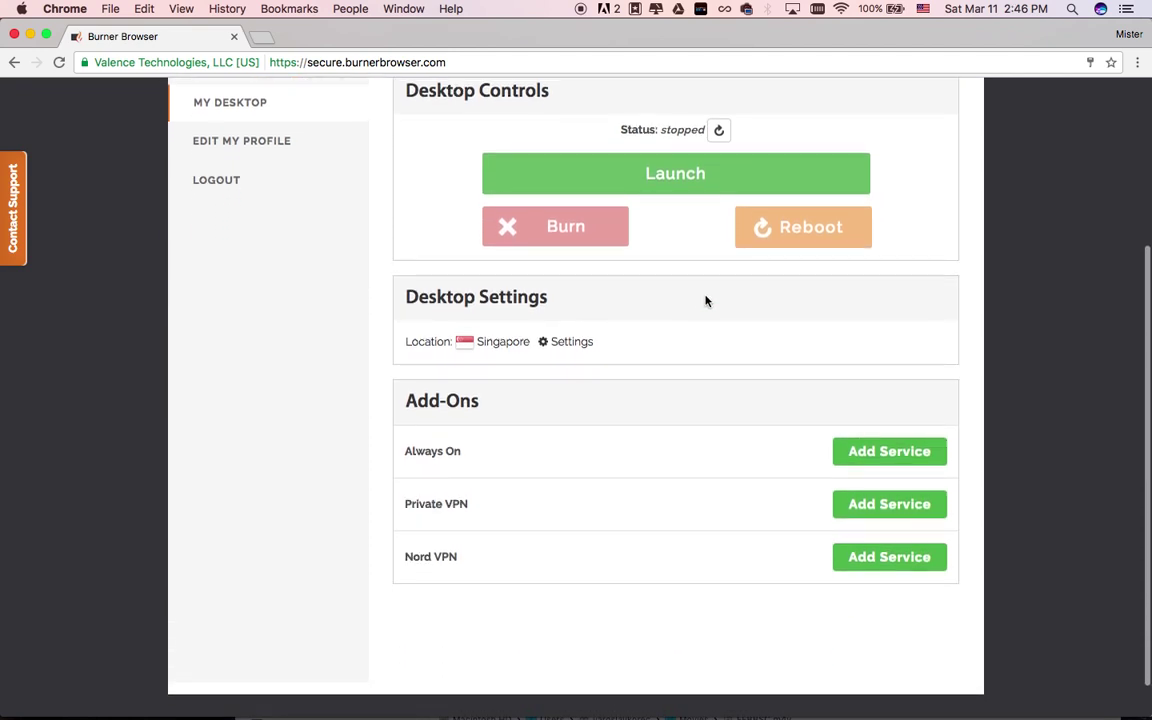
left_click(878, 452)
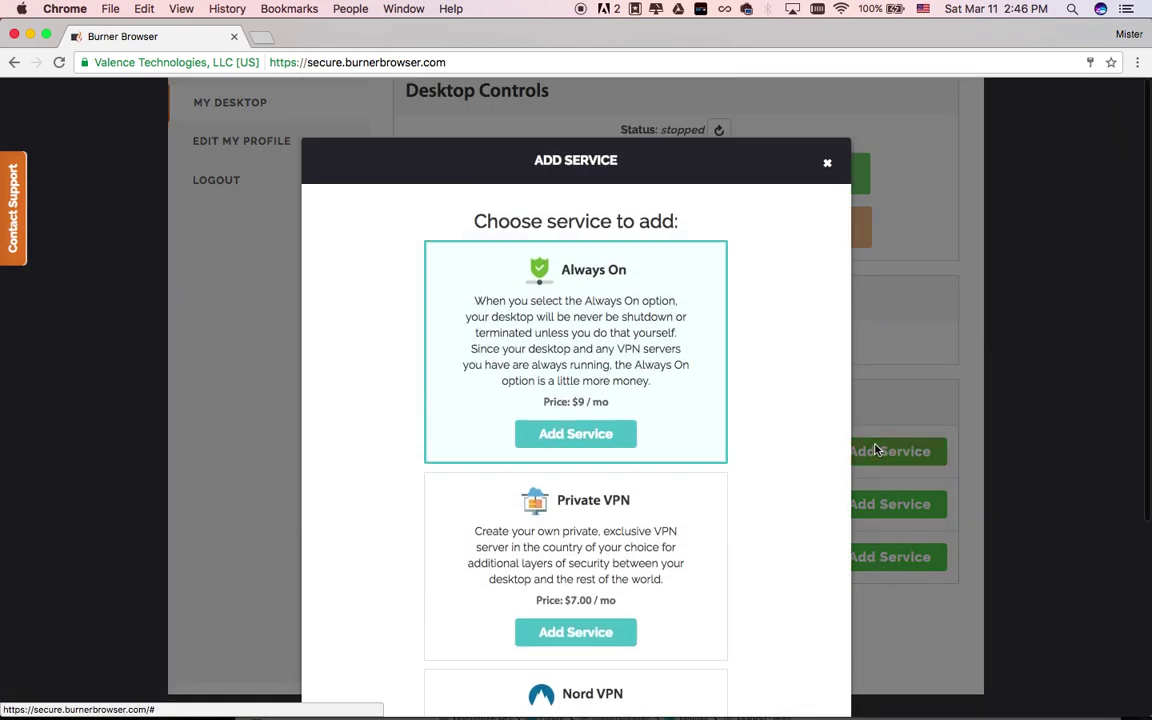
Review the Always On, Private VPN and Nord VPN add-ons, then close the Add Service window
left_click_drag(564, 265, 627, 268)
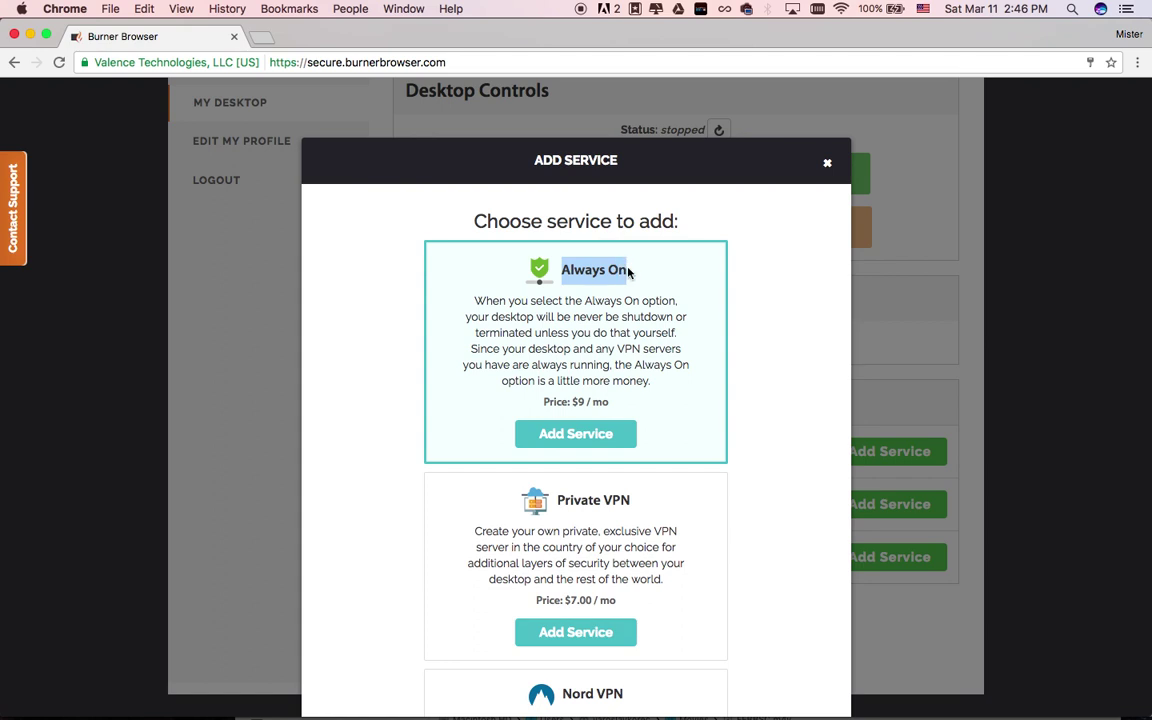
left_click(611, 270)
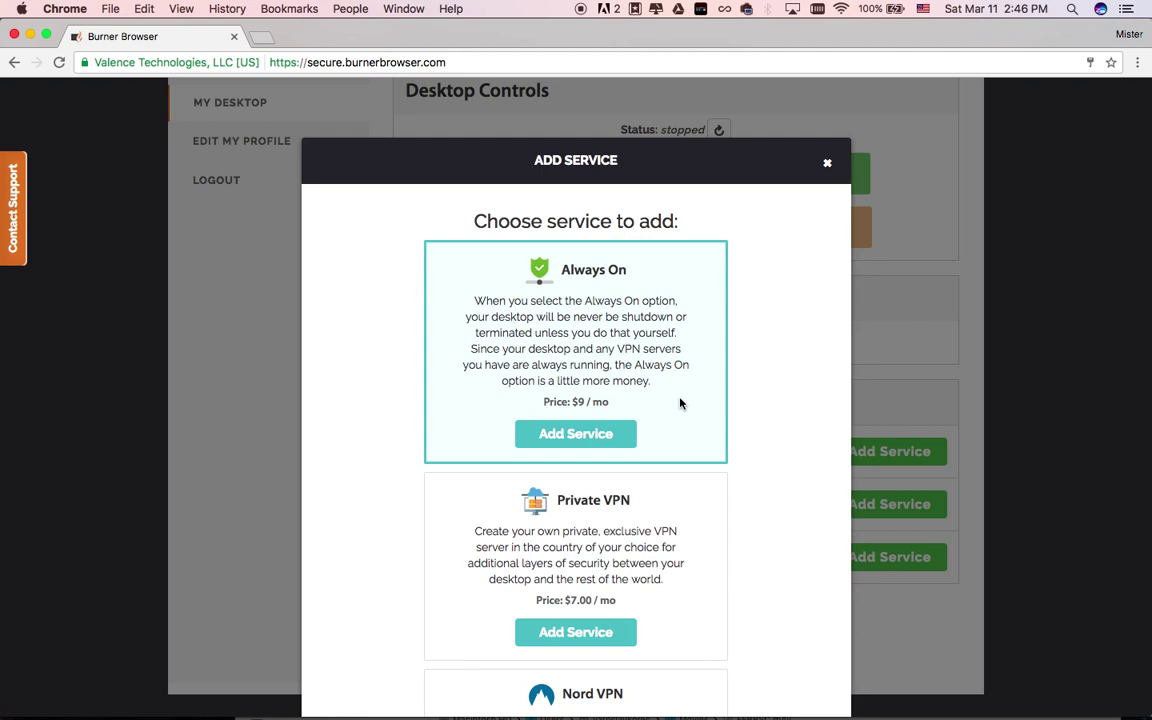
scroll(679, 403, "down", 3)
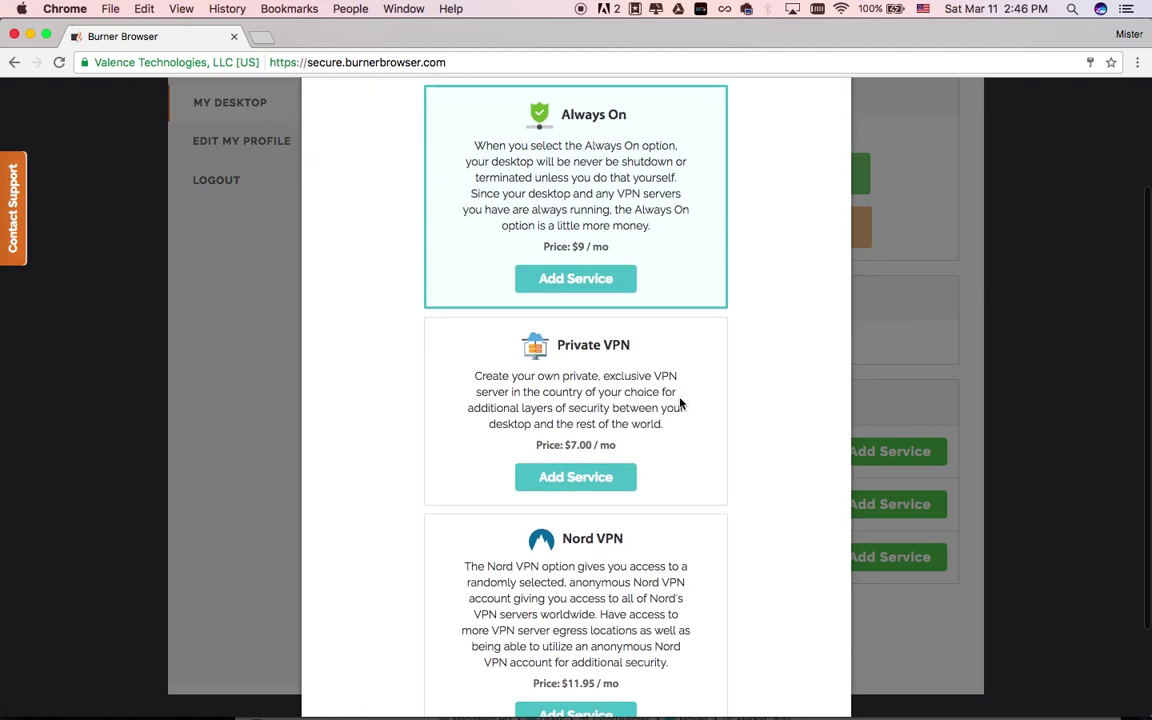
left_click_drag(557, 347, 641, 343)
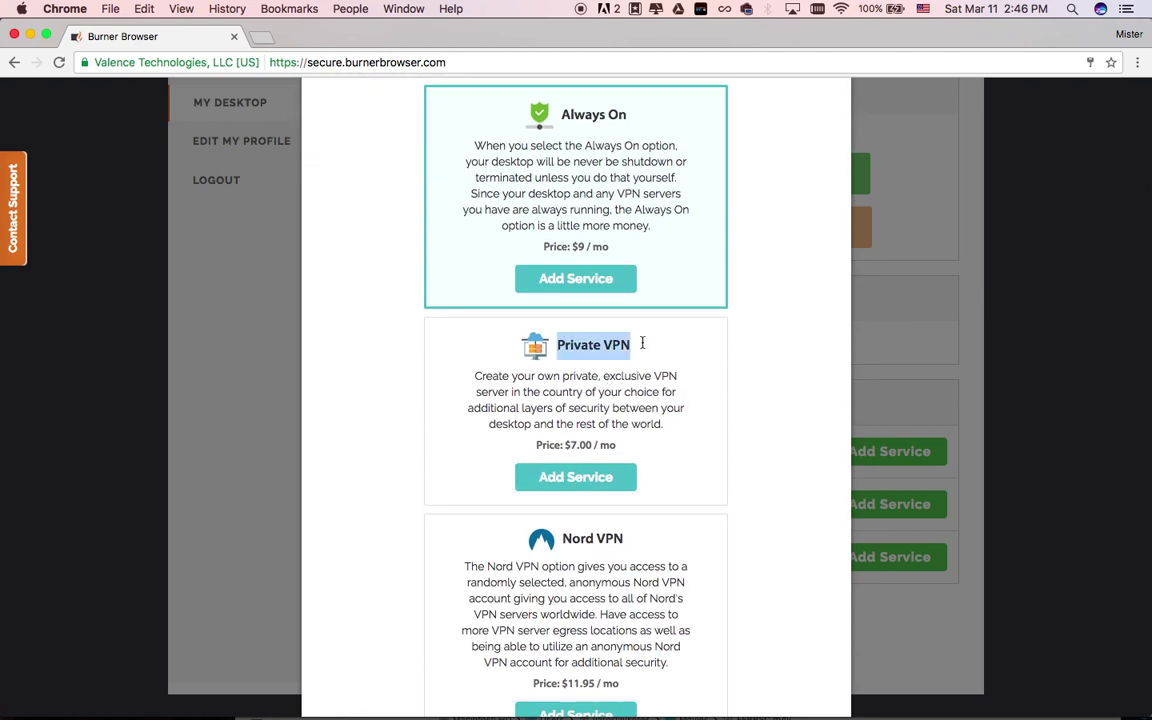
left_click(688, 425)
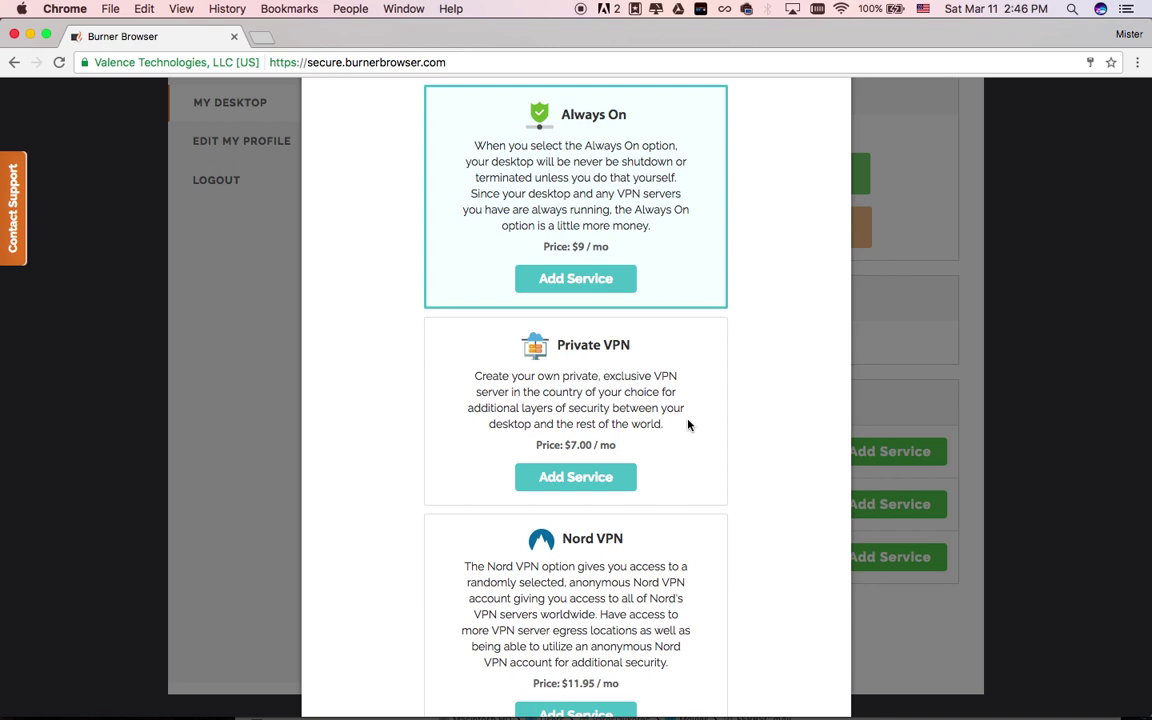
scroll(688, 425, "down", 3)
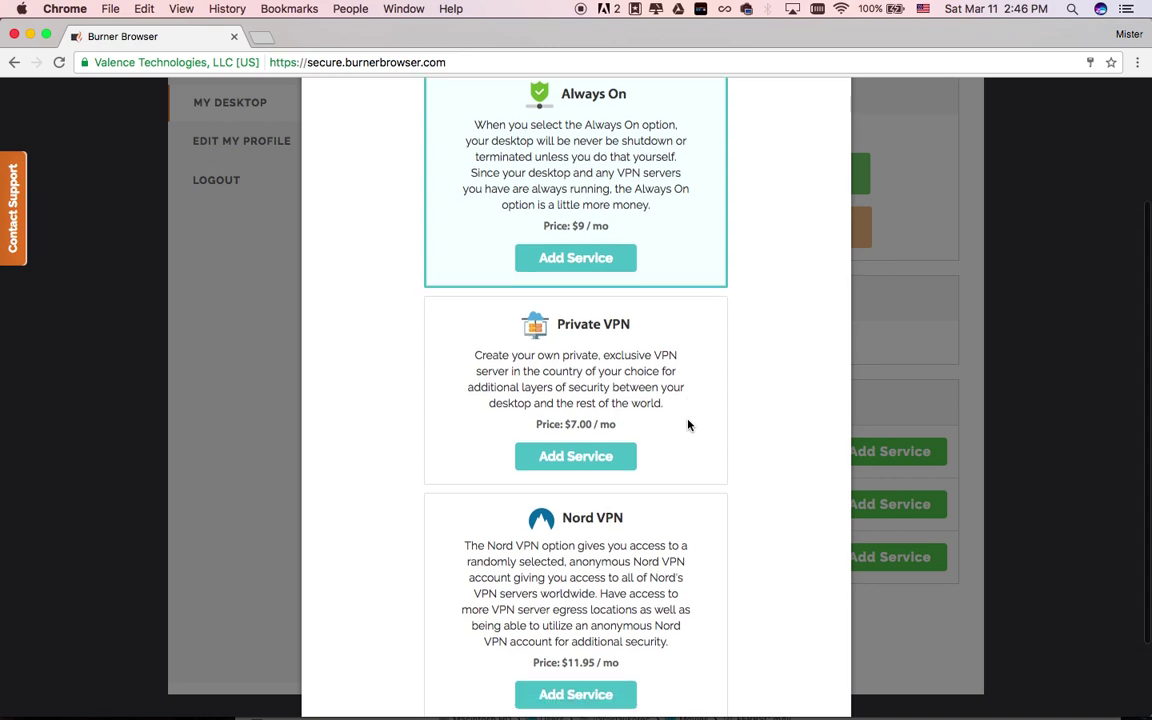
left_click_drag(563, 413, 629, 413)
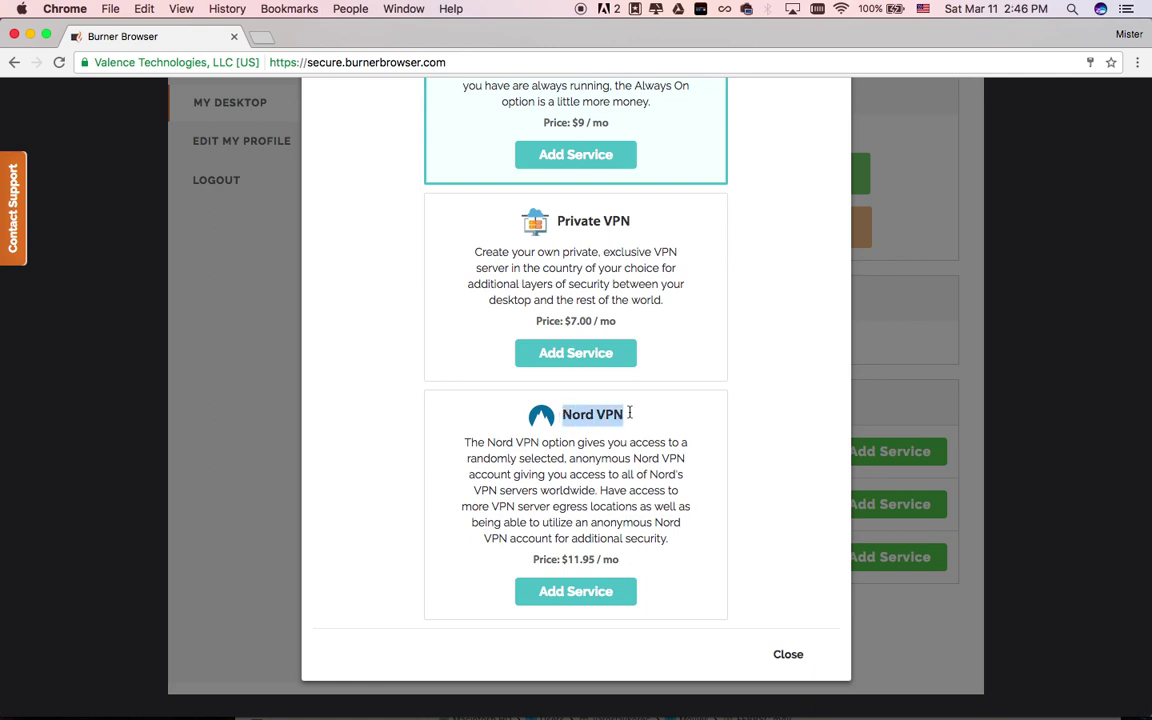
left_click(716, 506)
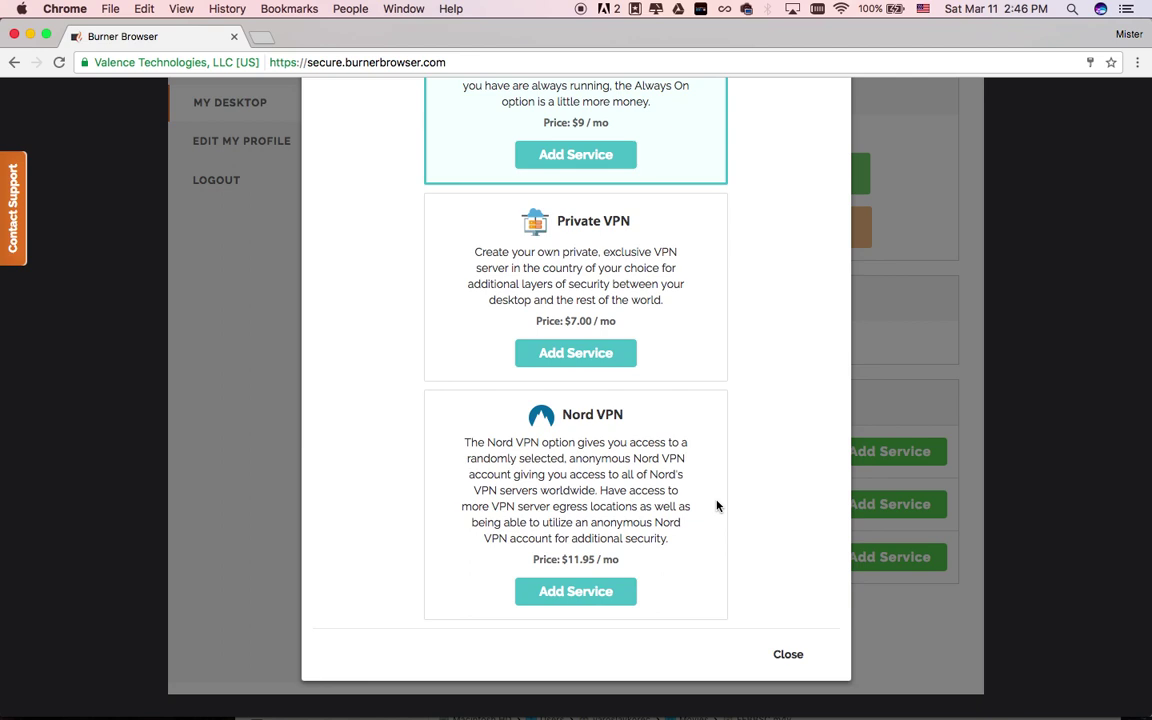
left_click(787, 653)
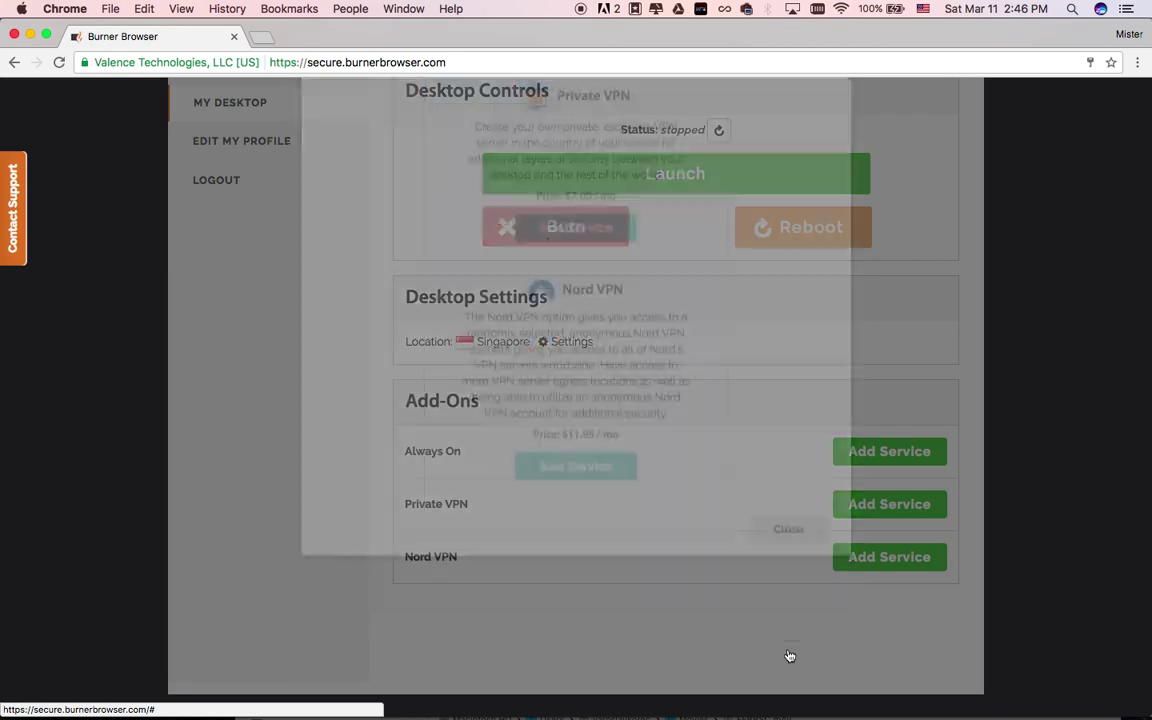